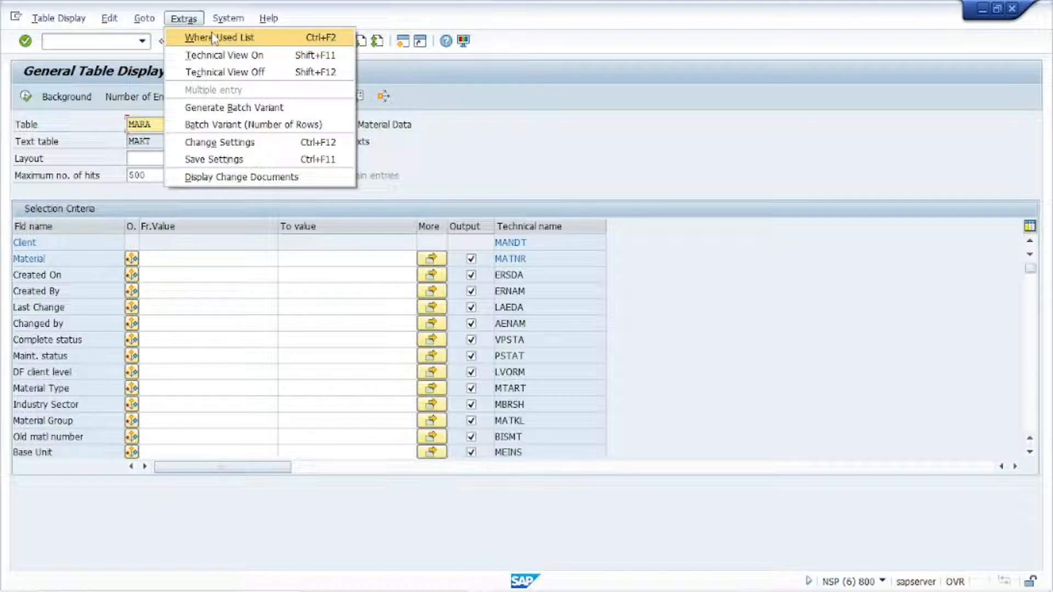
Run the where-used list for table MARA in programs, classes/interfaces and Web Dynpro components, including the table's fields, and return to the table display
left_click(623, 175)
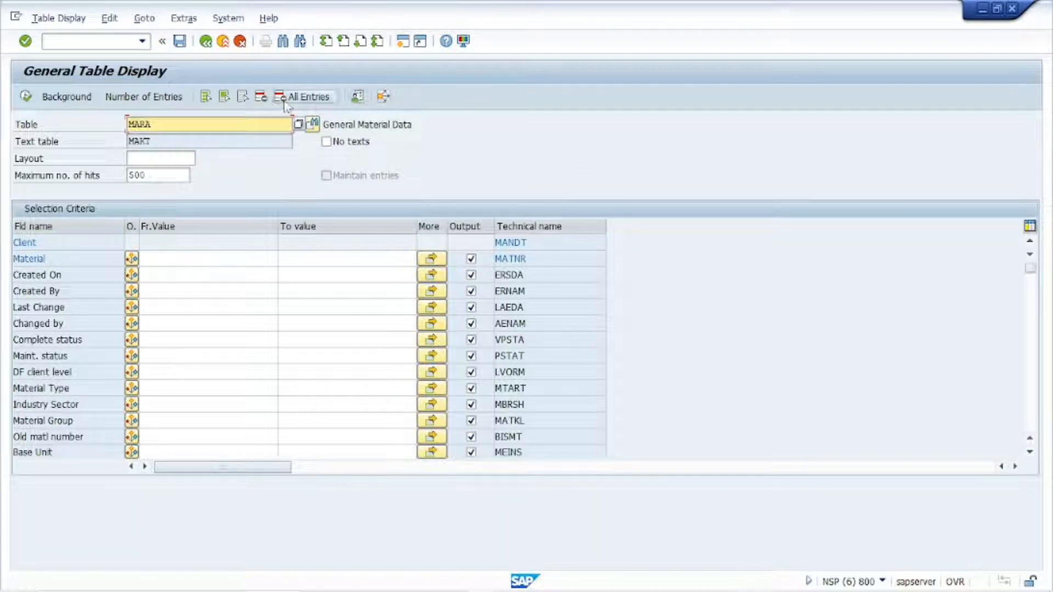
left_click(184, 18)
left_click(218, 38)
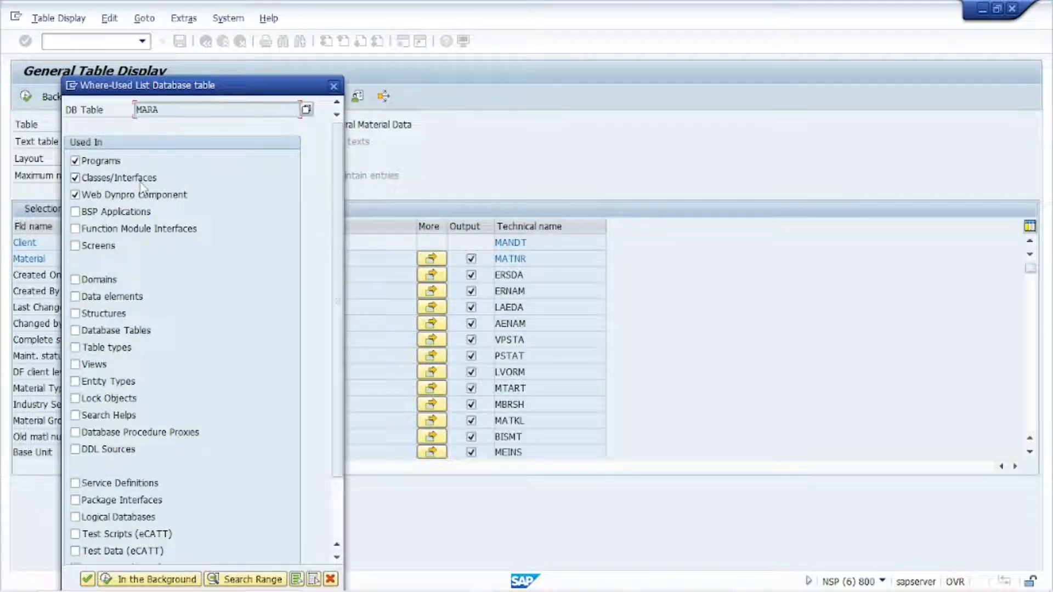
left_click(89, 582)
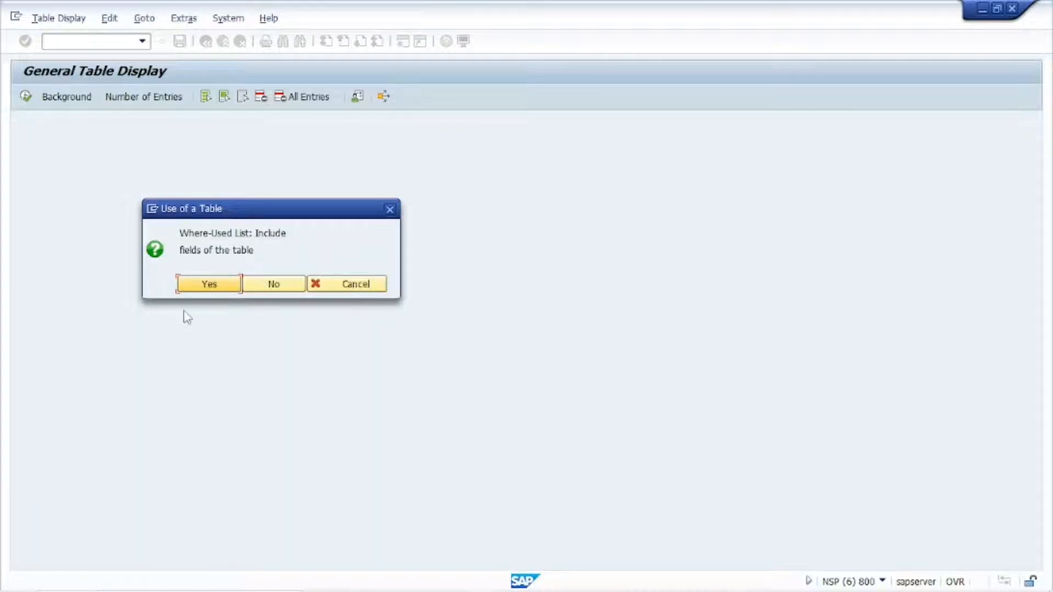
left_click(201, 291)
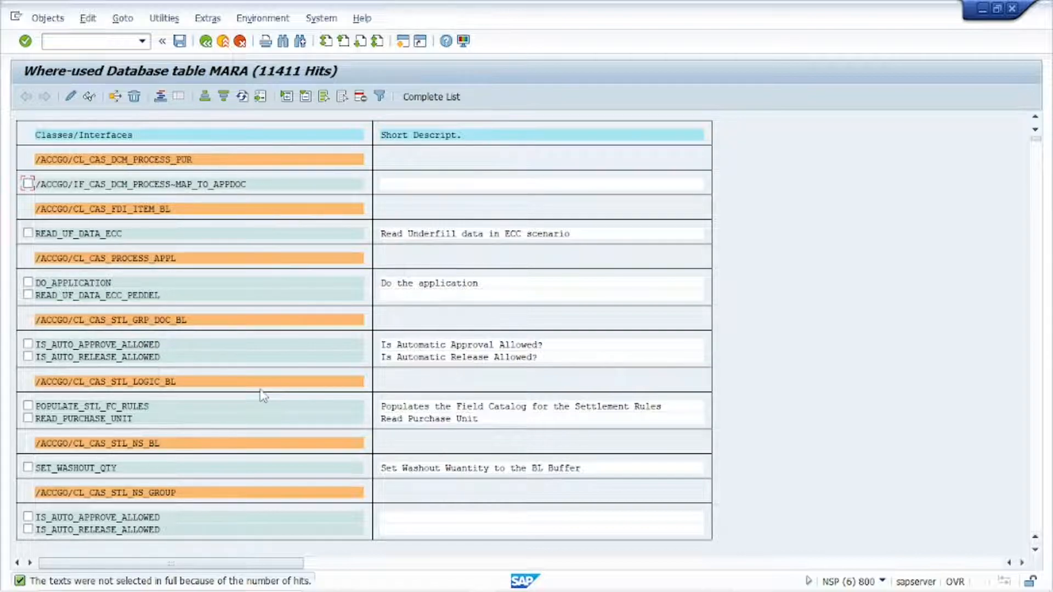
left_click(205, 42)
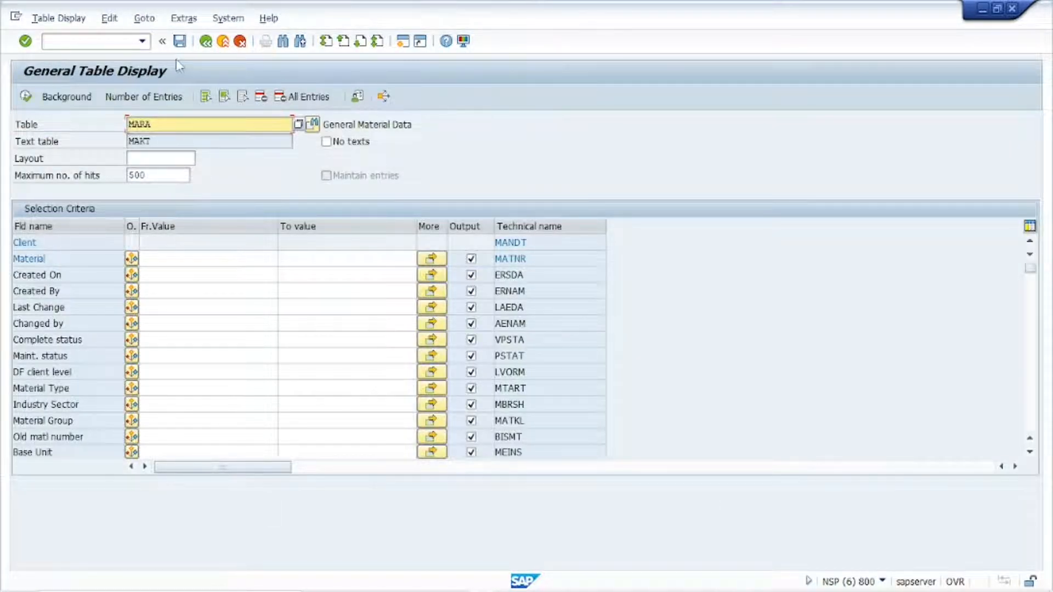
Turn on the technical view for table MARA and widen the conversion exit column in the selection criteria
left_click(183, 18)
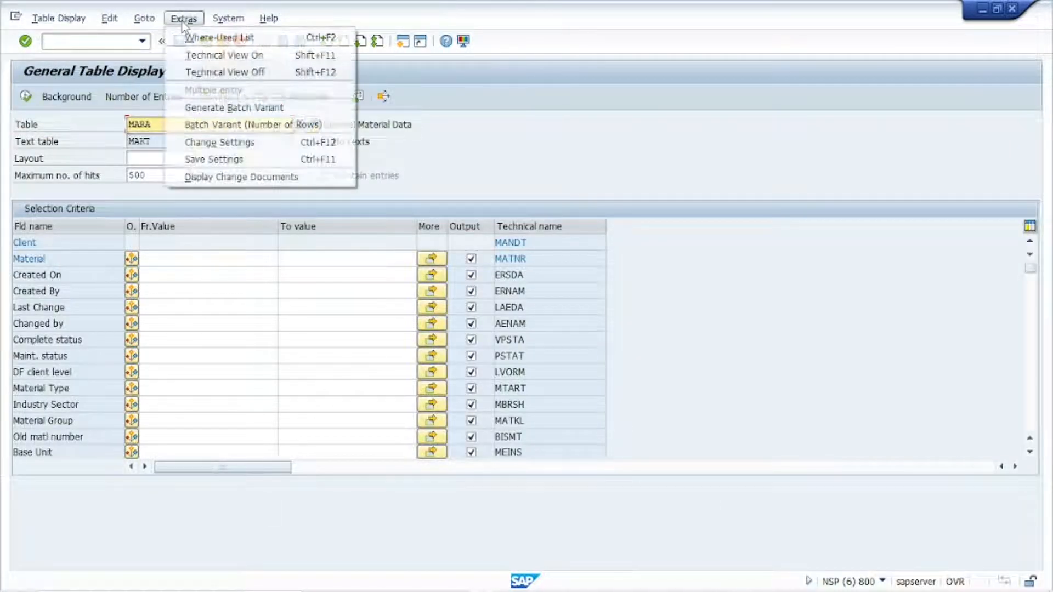
left_click(222, 56)
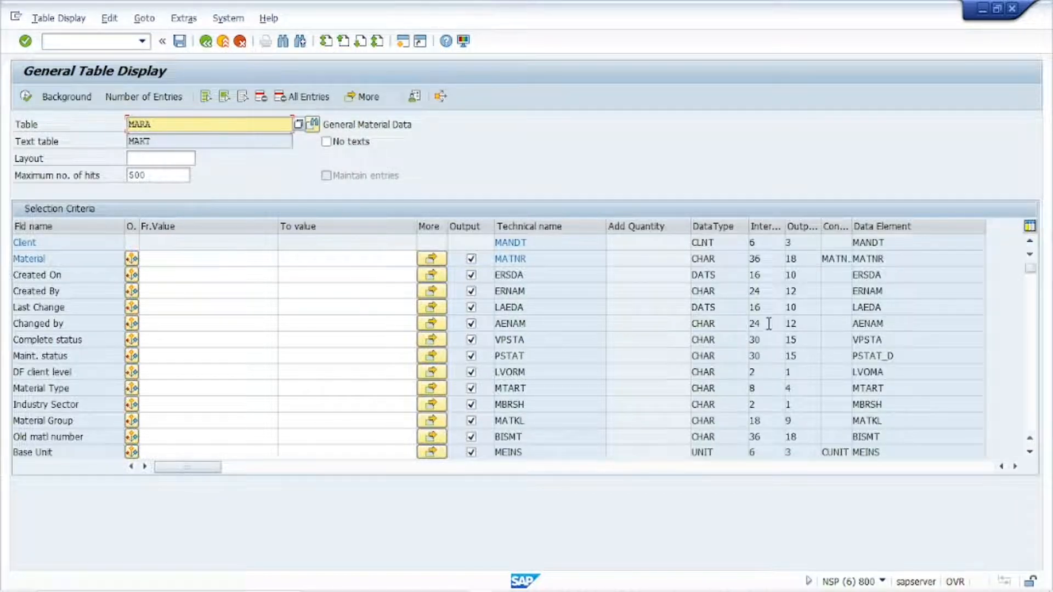
left_click(726, 264)
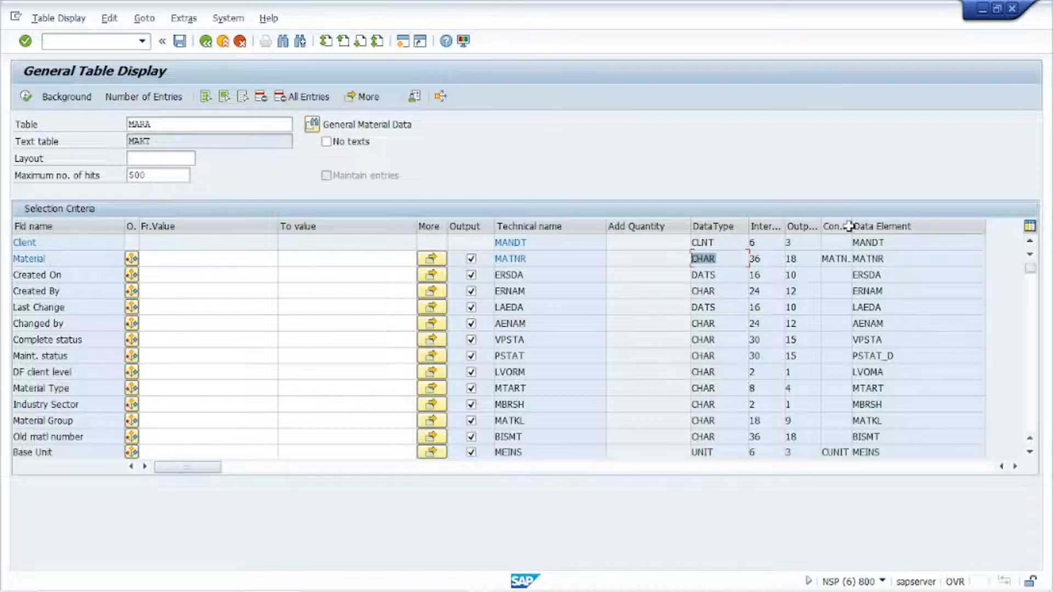
left_click_drag(852, 226, 873, 225)
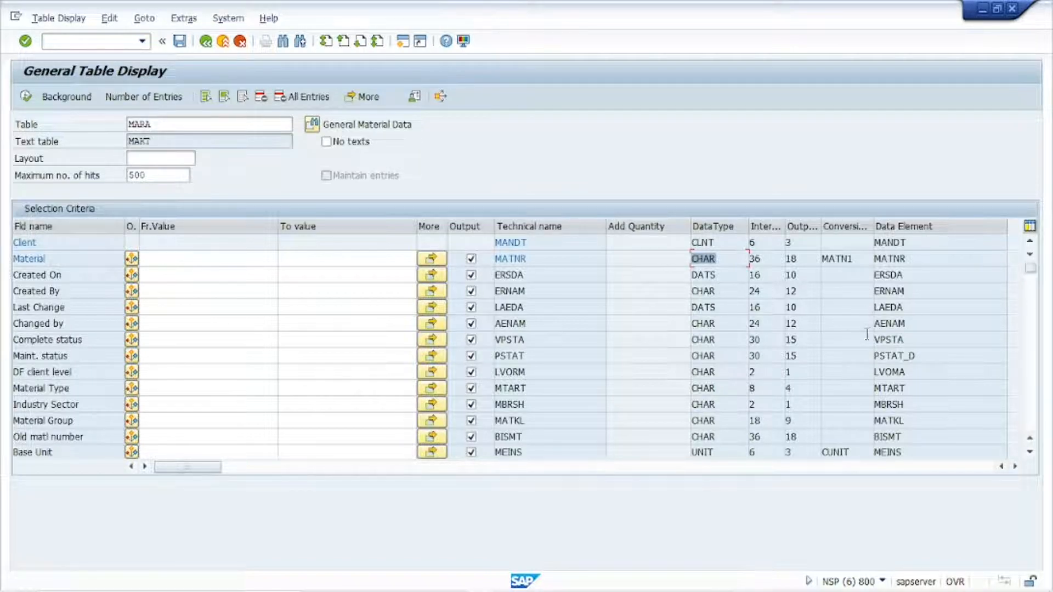
View the multiple entry window for OR-linked selection criteria and close it without entering values
left_click(183, 18)
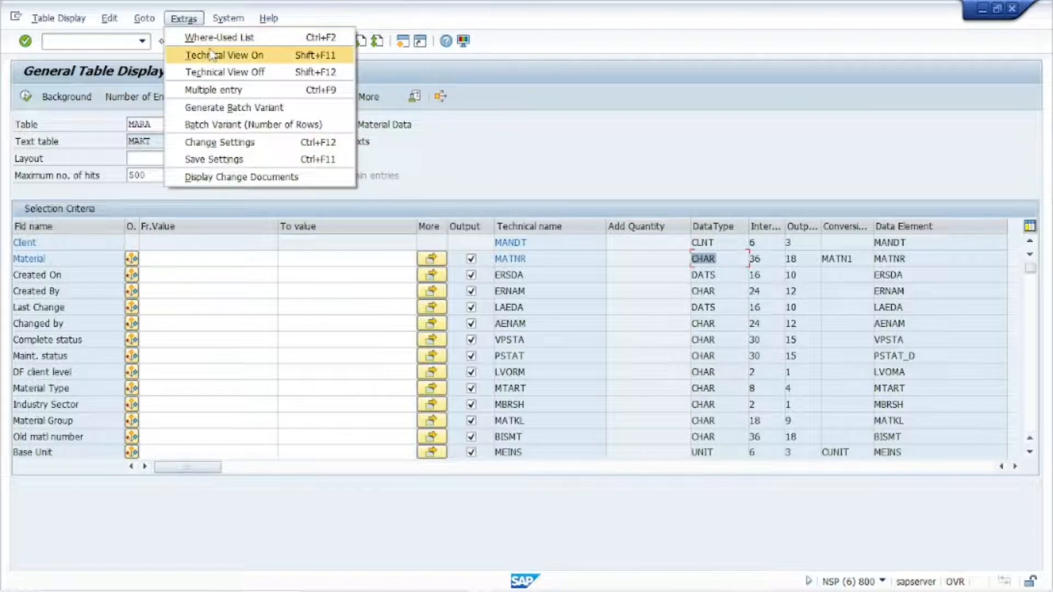
left_click(216, 91)
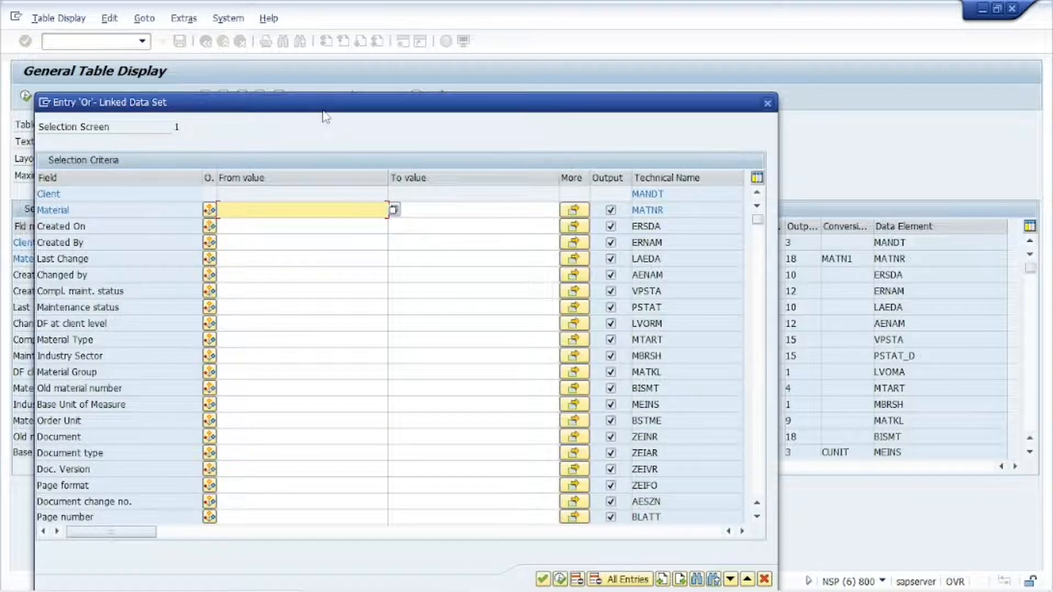
left_click_drag(323, 112, 530, 74)
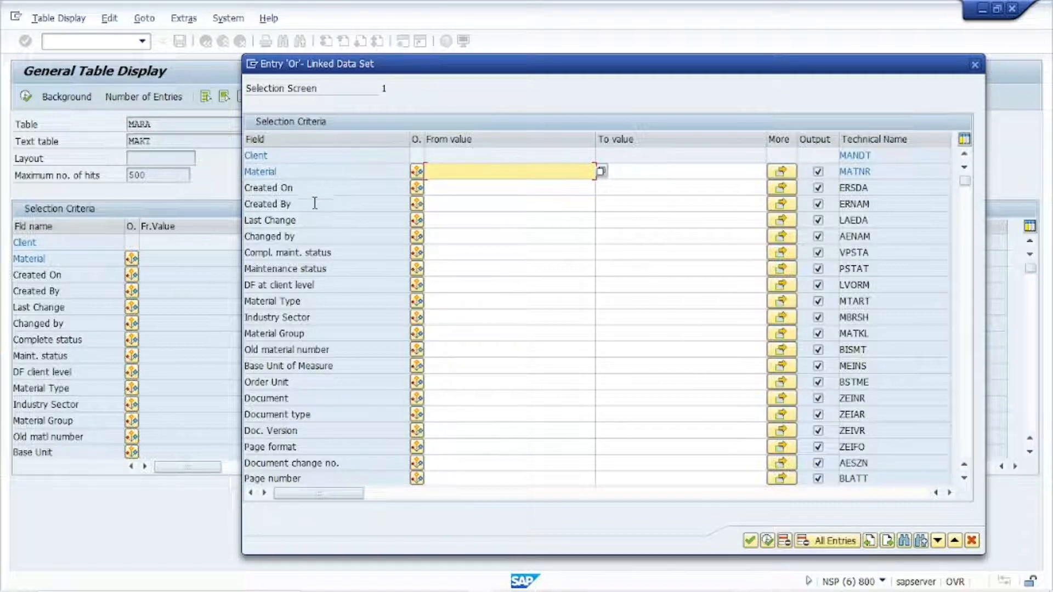
left_click(974, 67)
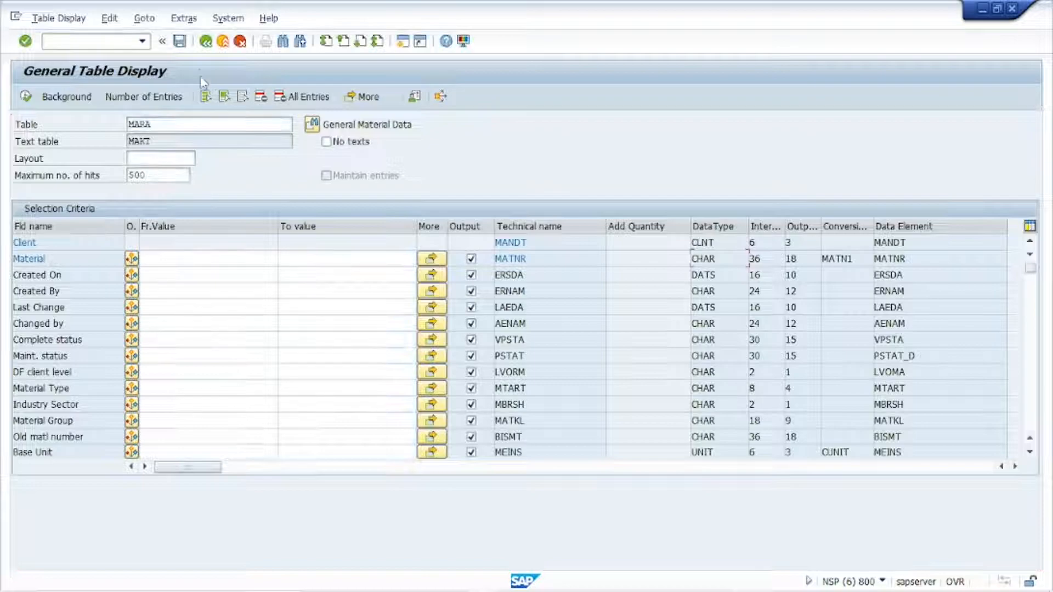
View the variant name dialog for a number-of-rows batch variant and close it without creating one
left_click(225, 19)
mouse_move(197, 21)
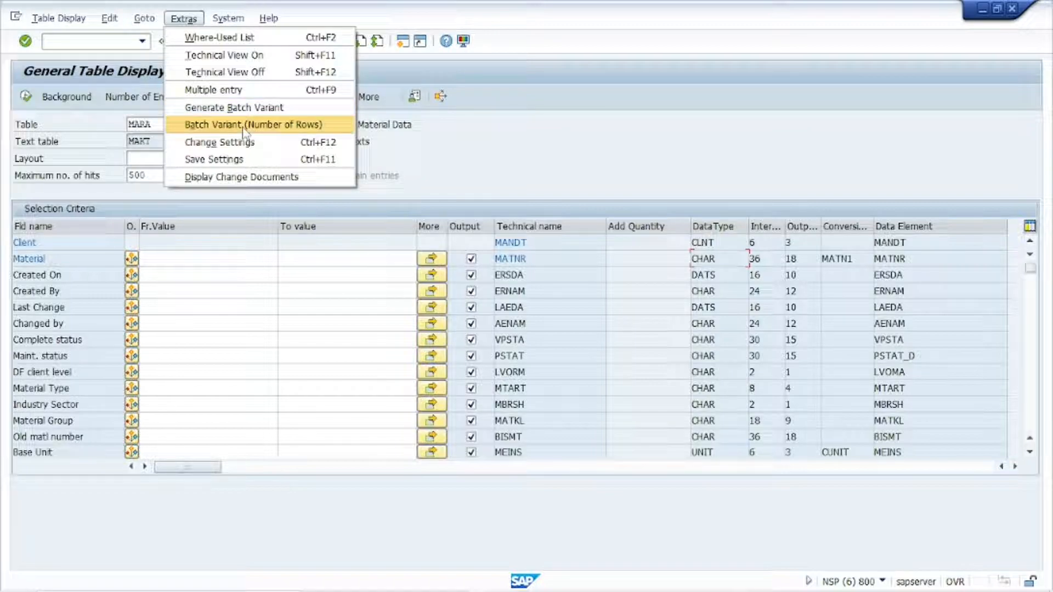
left_click(243, 129)
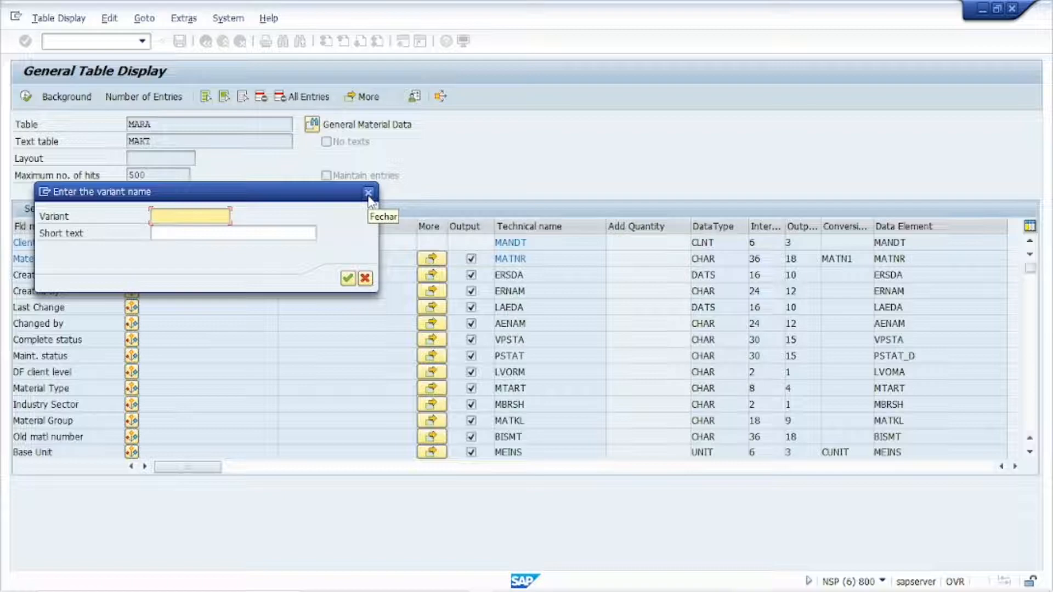
left_click(369, 193)
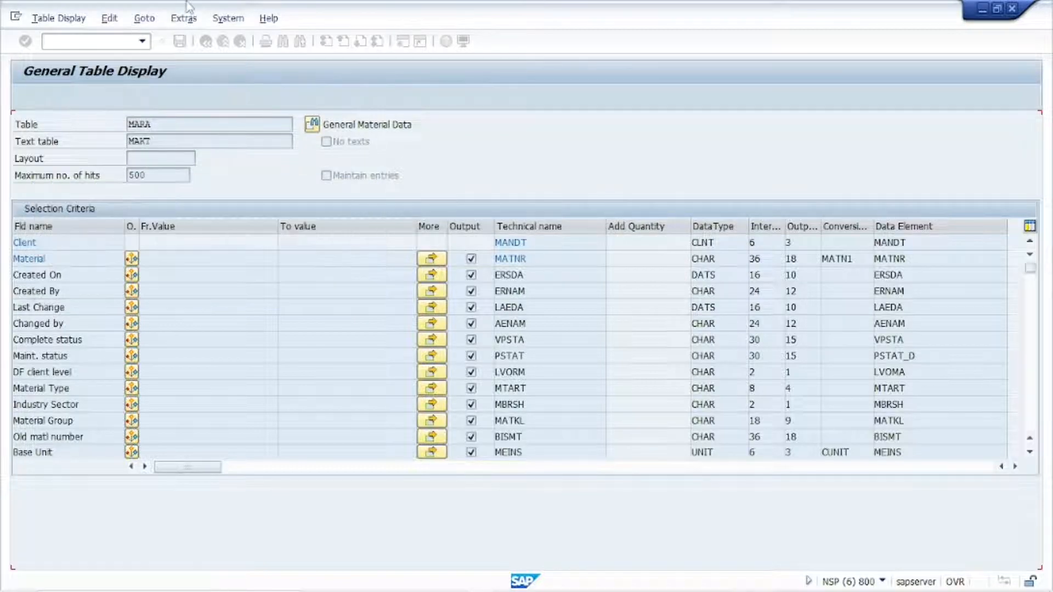
Change the technical settings to disable Technical View and enable Technical Column Name Leads, and apply them
left_click(183, 18)
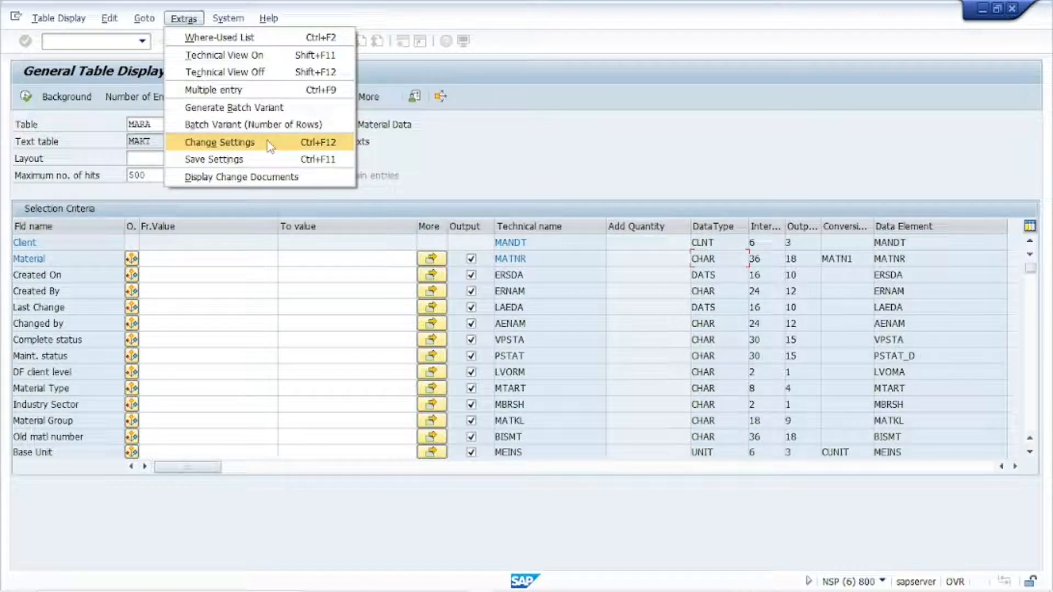
left_click(270, 144)
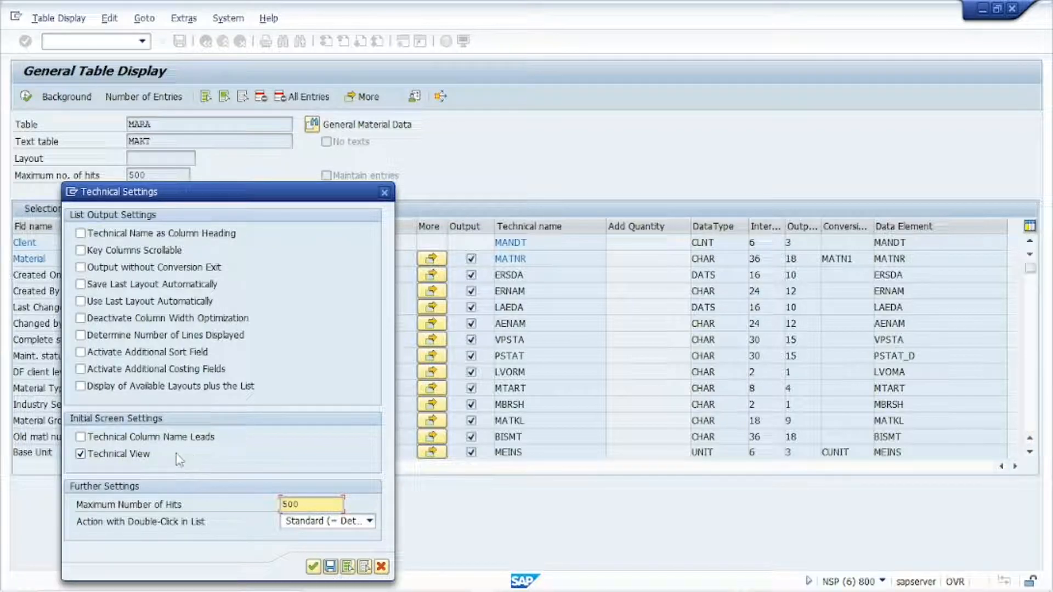
left_click(125, 458)
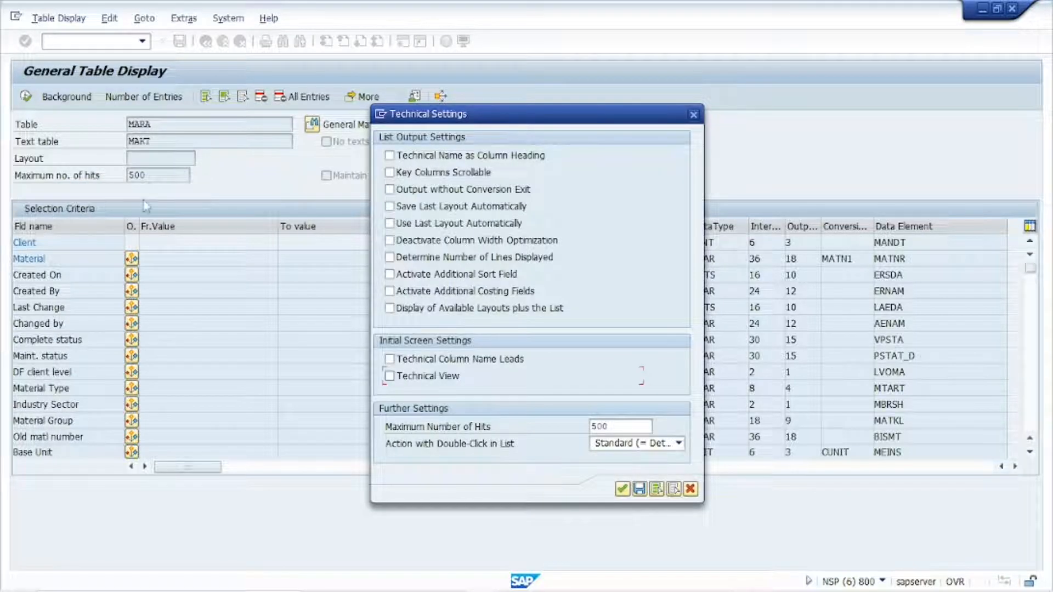
left_click(455, 360)
left_click(622, 489)
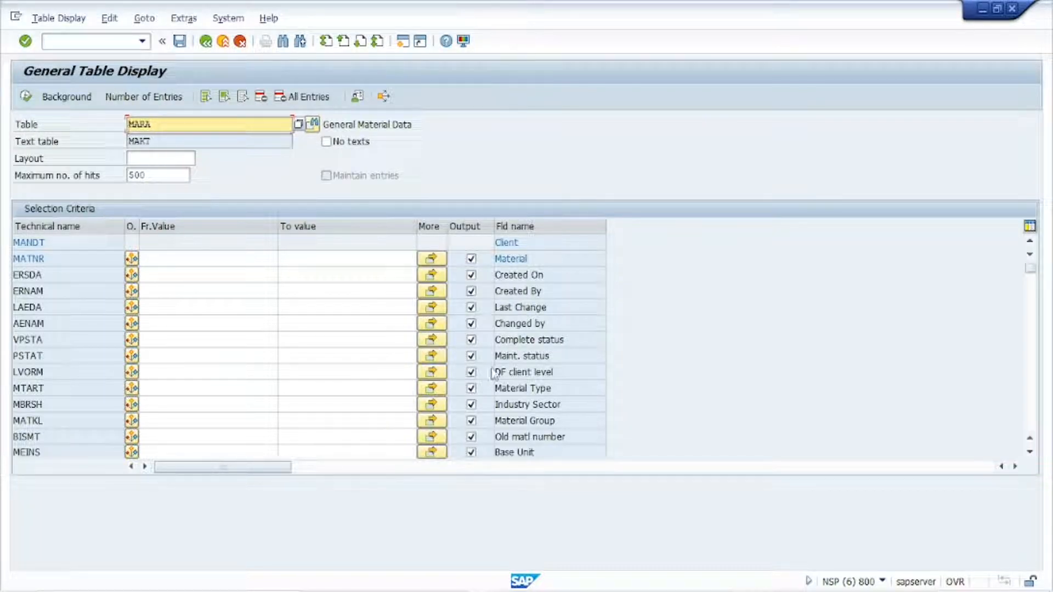
Disable Technical Column Name Leads and set the maximum number of hits to 1000, keeping the Standard double-click action, and apply the settings
left_click(183, 18)
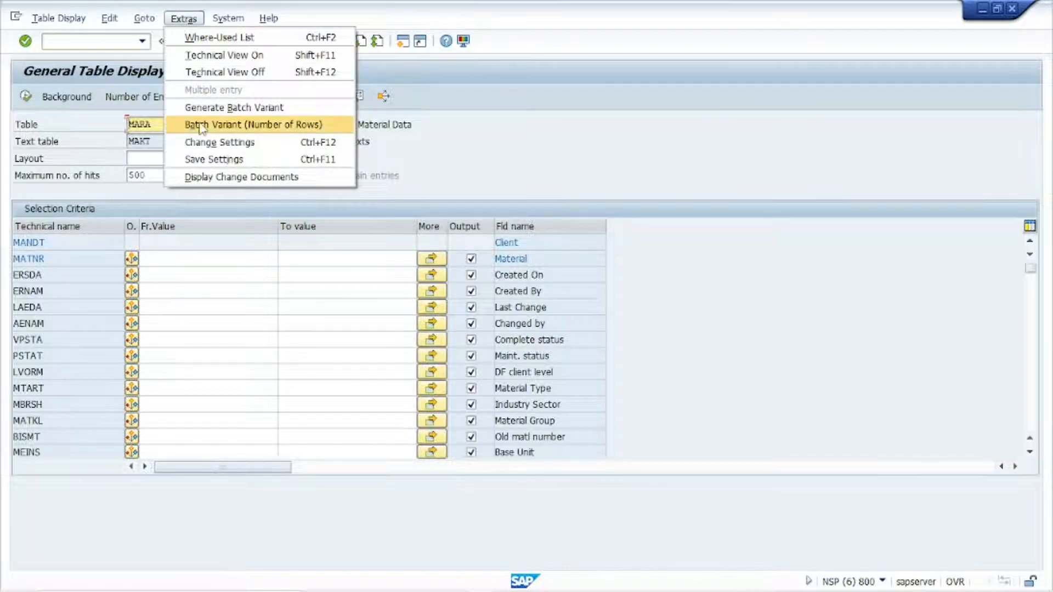
left_click(203, 143)
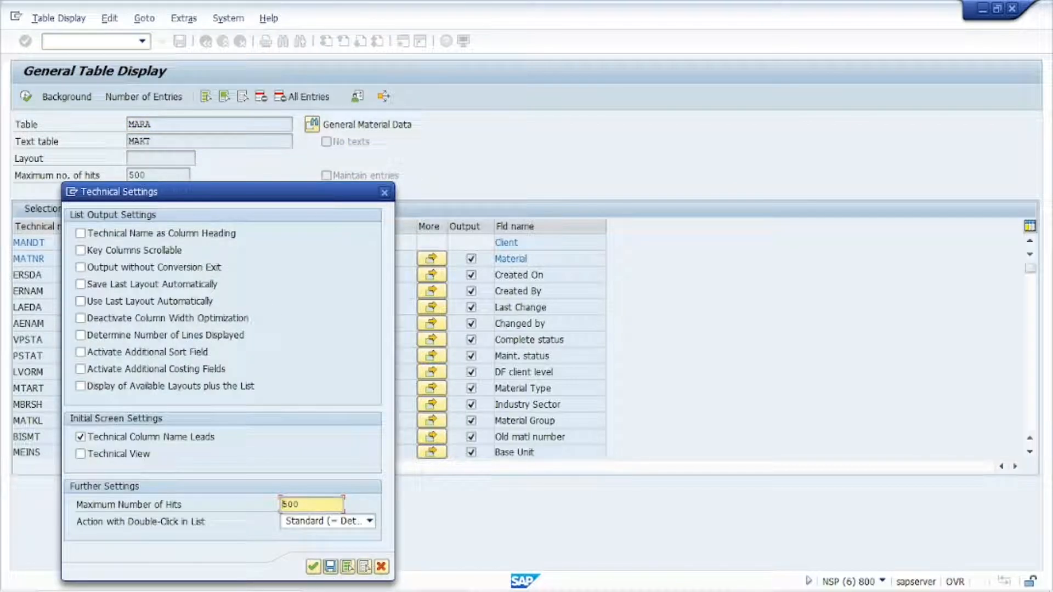
left_click(102, 439)
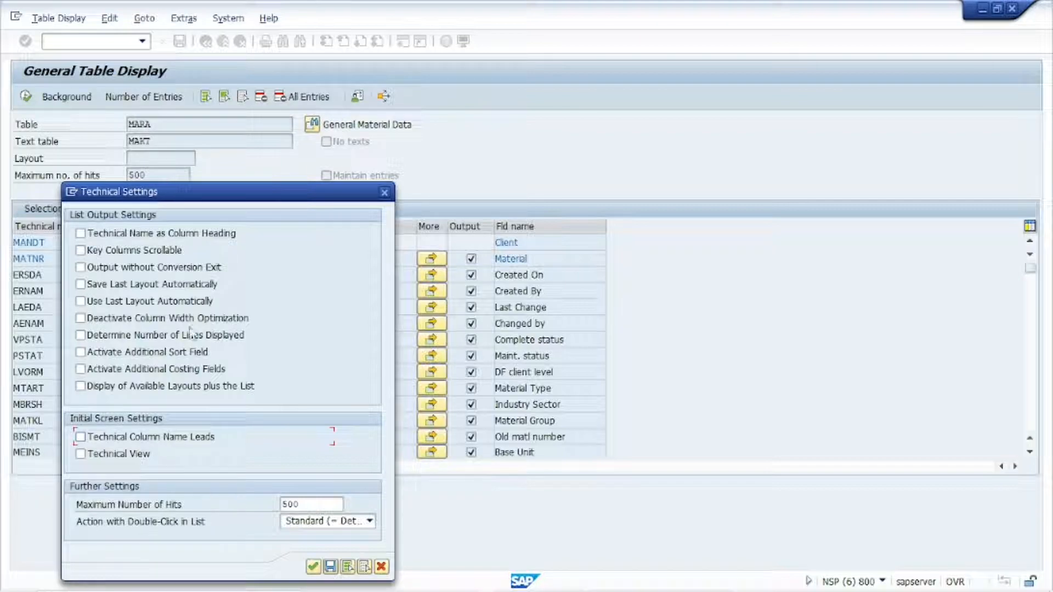
left_click_drag(176, 194, 329, 157)
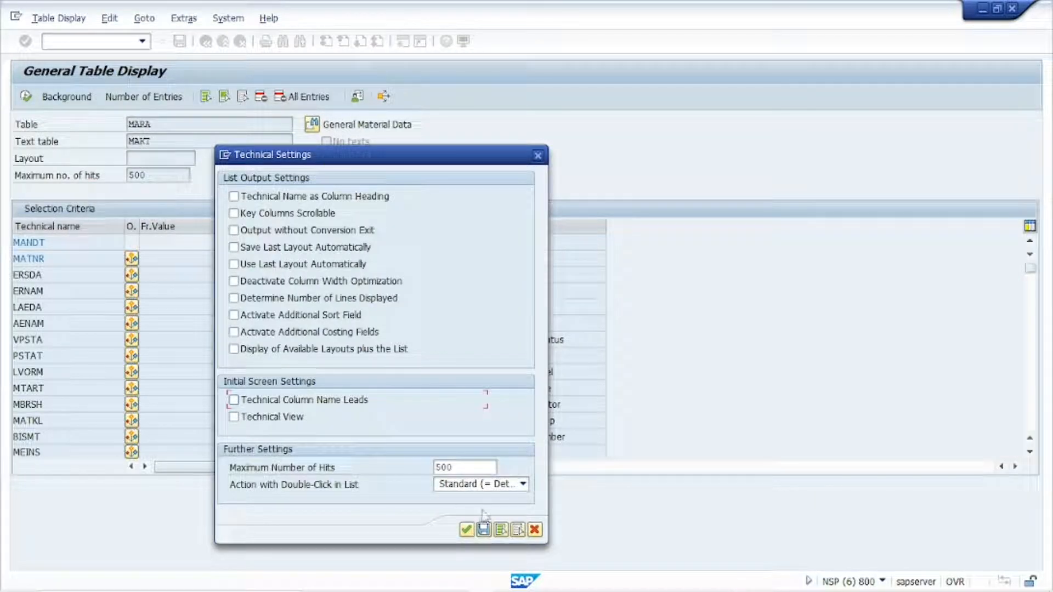
double_click(462, 468)
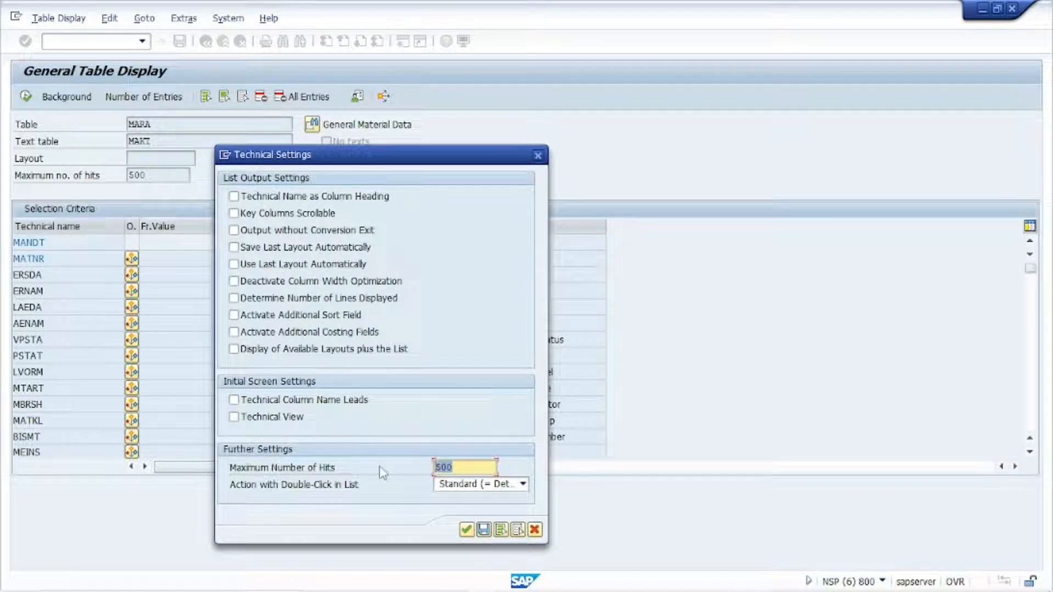
type("1000")
left_click(523, 484)
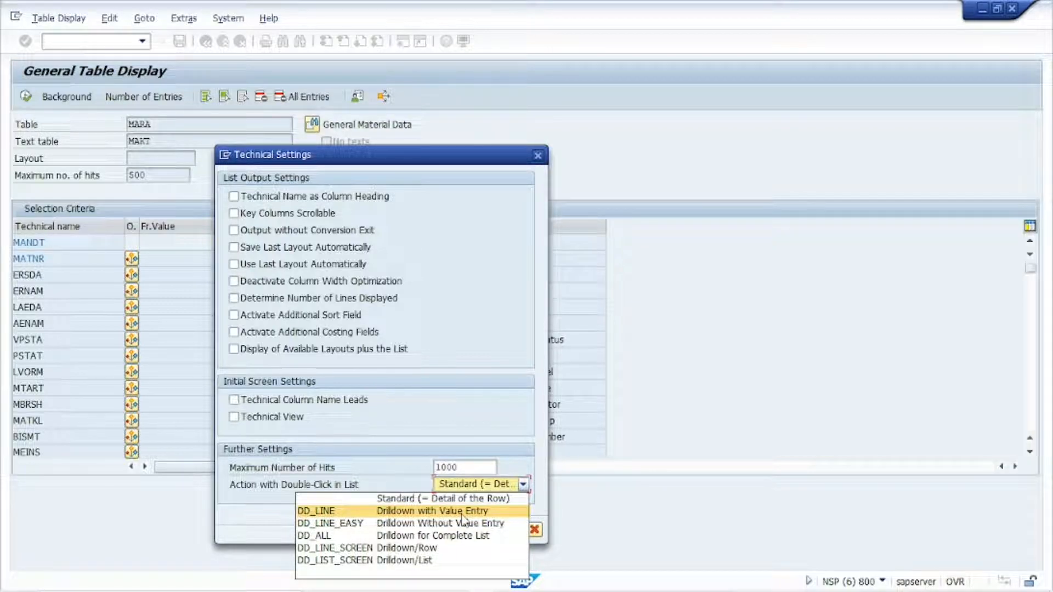
left_click(371, 471)
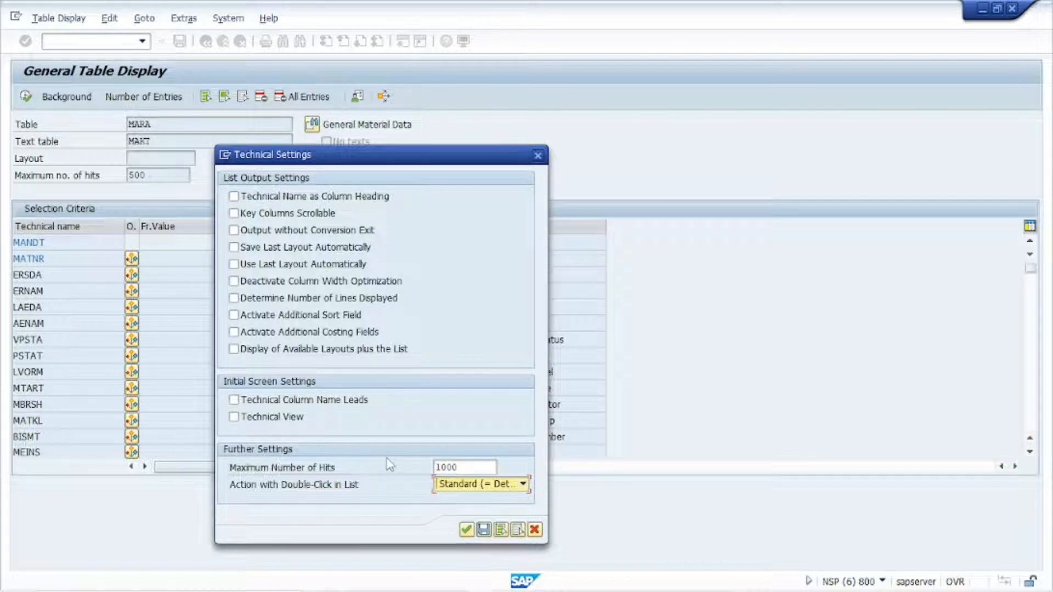
left_click(467, 530)
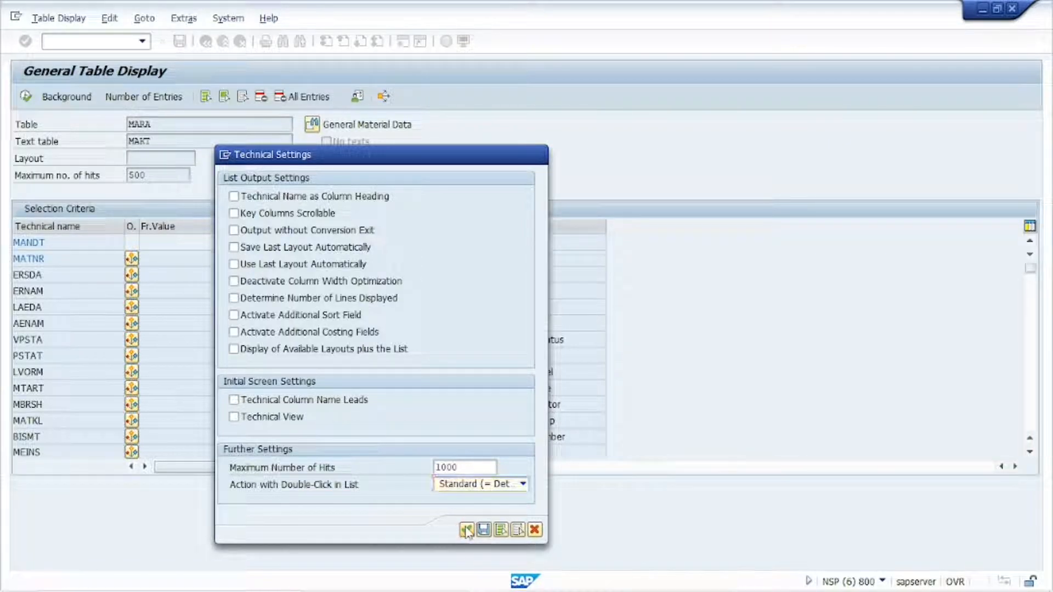
Open the change documents display, review its data source options, and run it without any selection restrictions
left_click(183, 18)
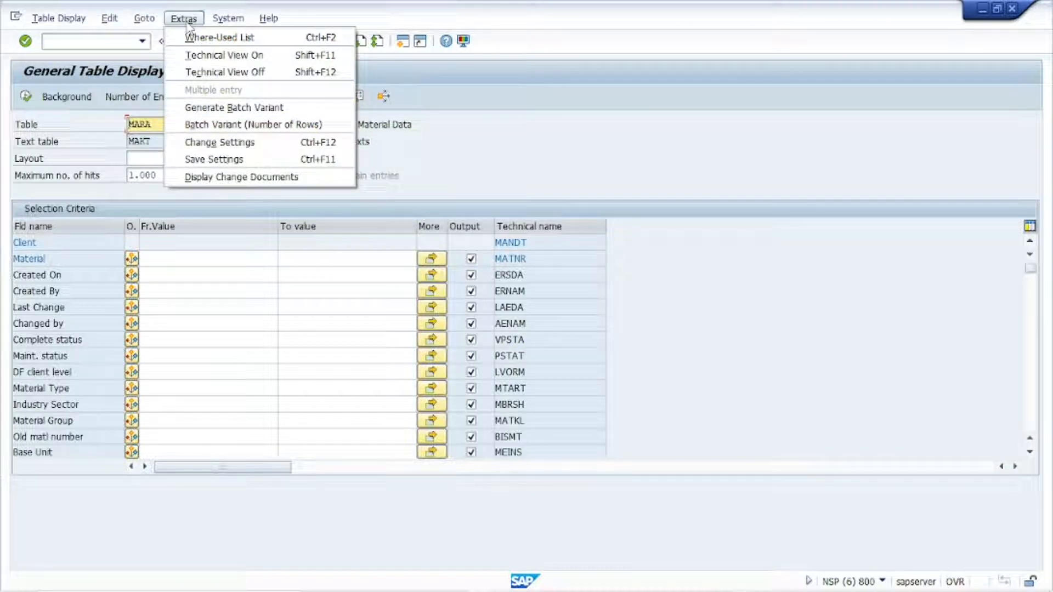
left_click(201, 176)
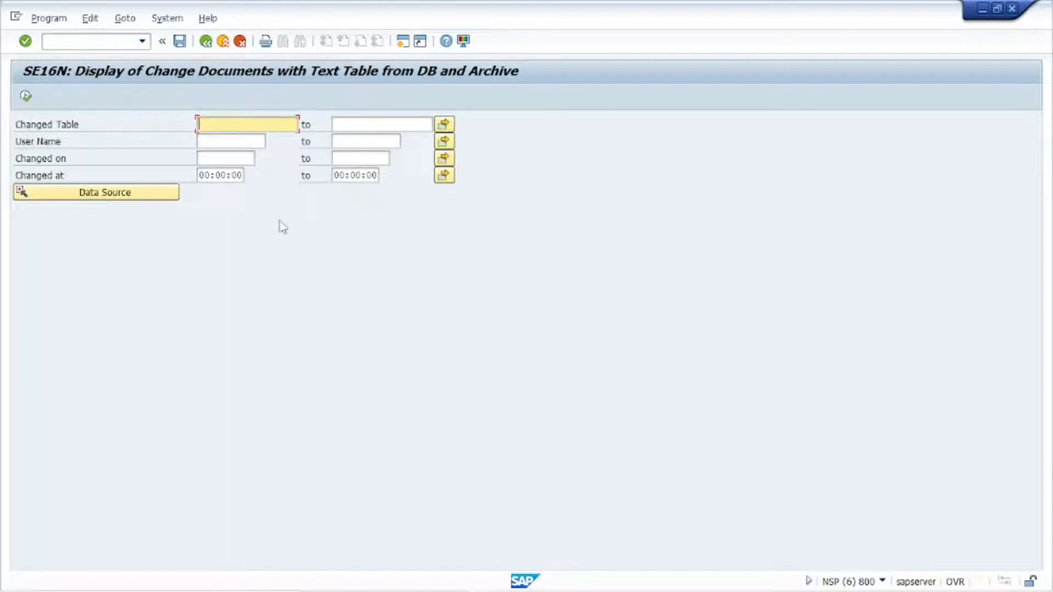
left_click(226, 142)
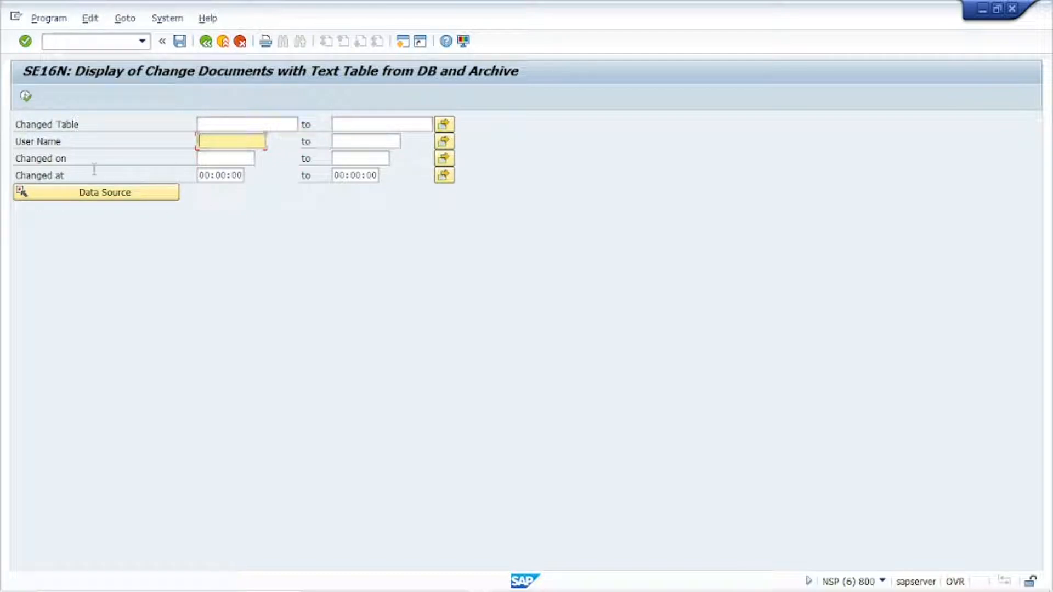
left_click(233, 174)
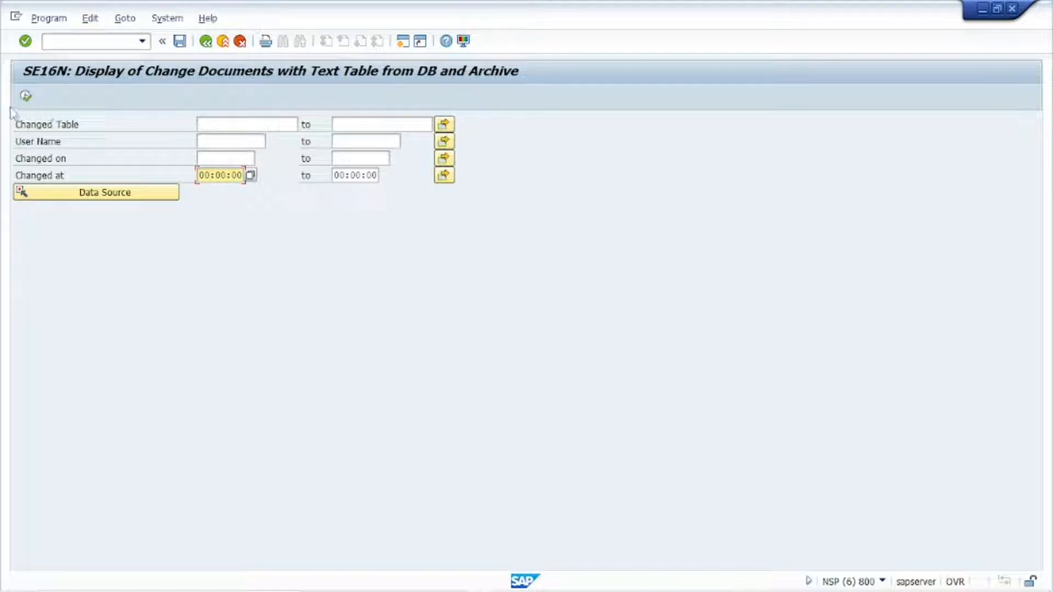
left_click(149, 195)
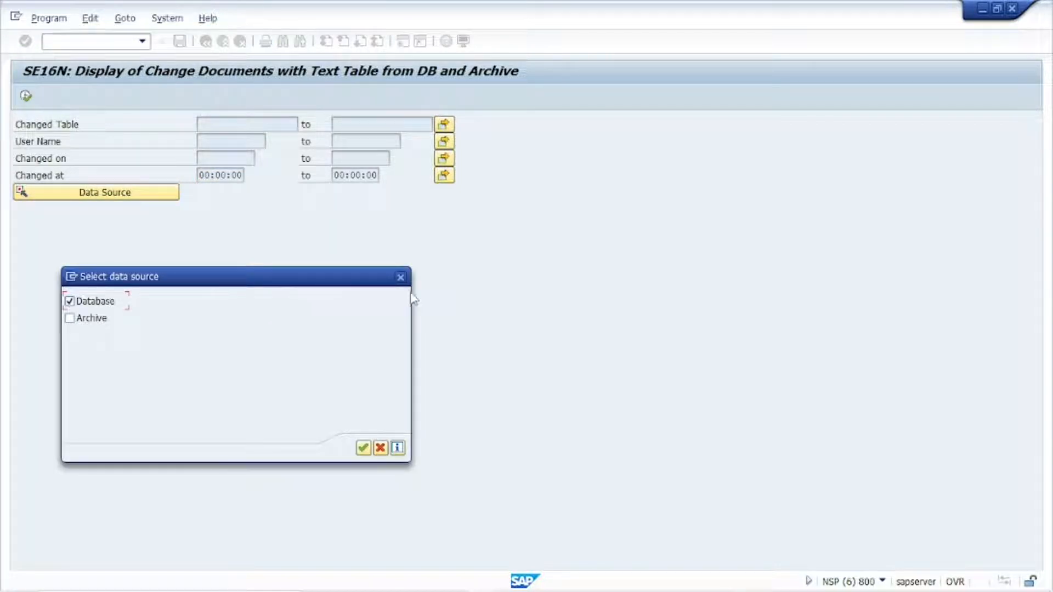
left_click(400, 277)
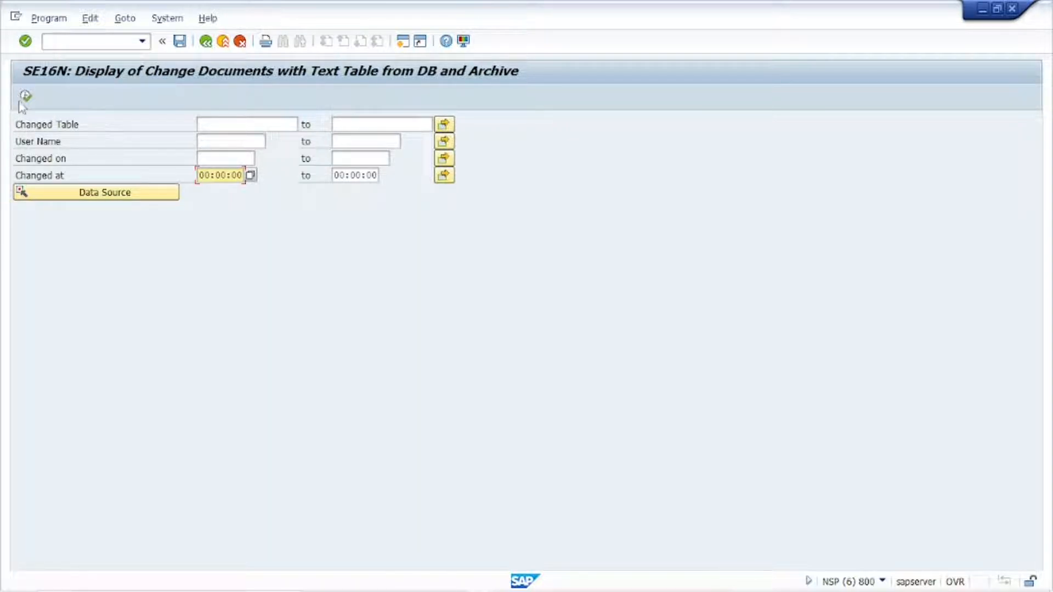
left_click(25, 98)
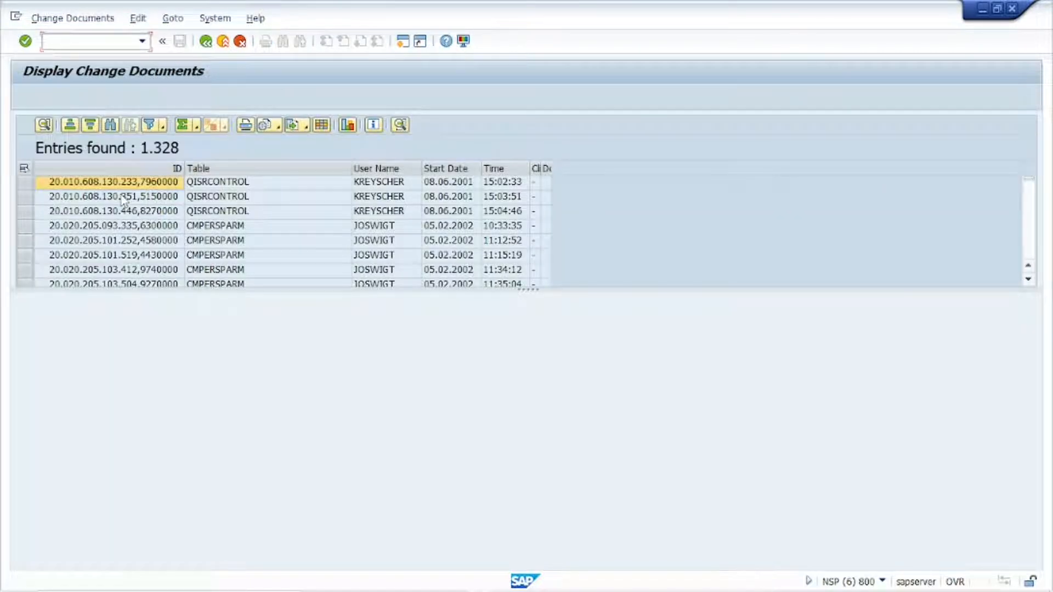
Examine the unrestricted change document list, including its ID, table, user name, start date and time columns
scroll(357, 208, "down", 15)
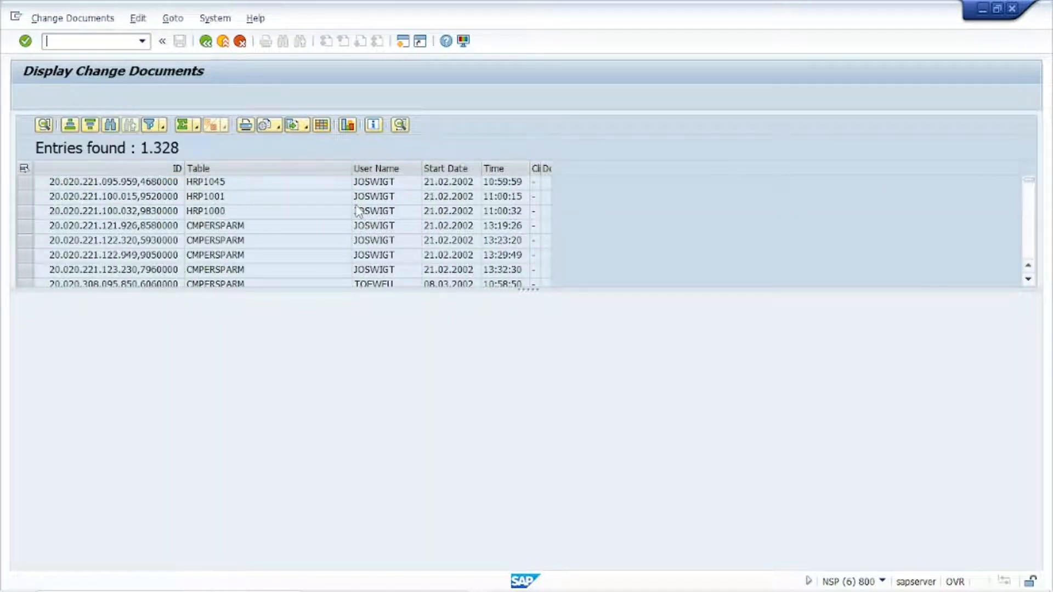
scroll(357, 218, "down", 5)
scroll(357, 217, "up", 20)
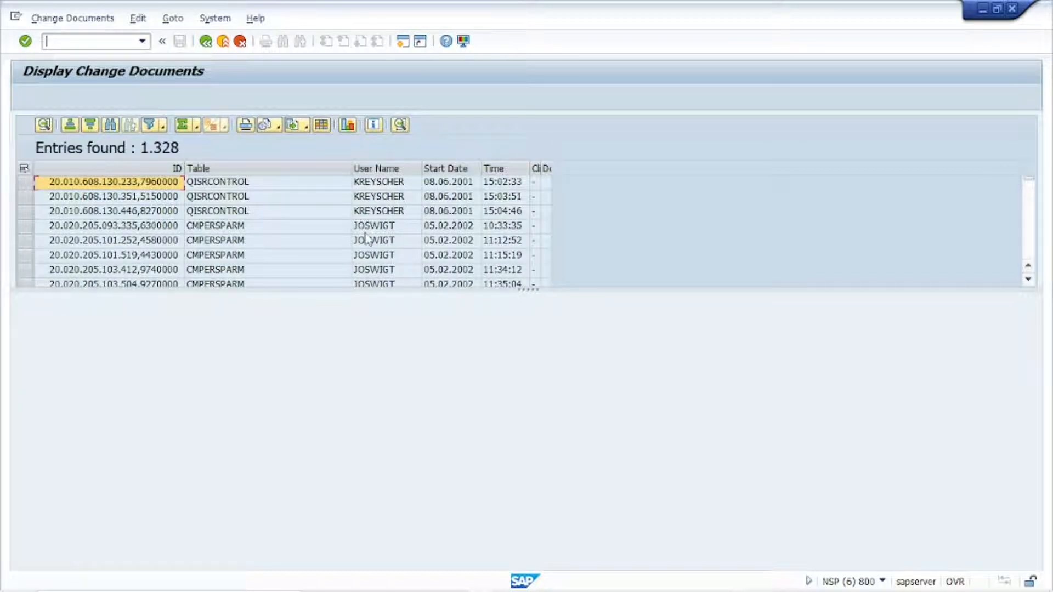
scroll(366, 248, "down", 5)
scroll(366, 248, "up", 10)
left_click(440, 184)
left_click(371, 185)
scroll(236, 197, "down", 15)
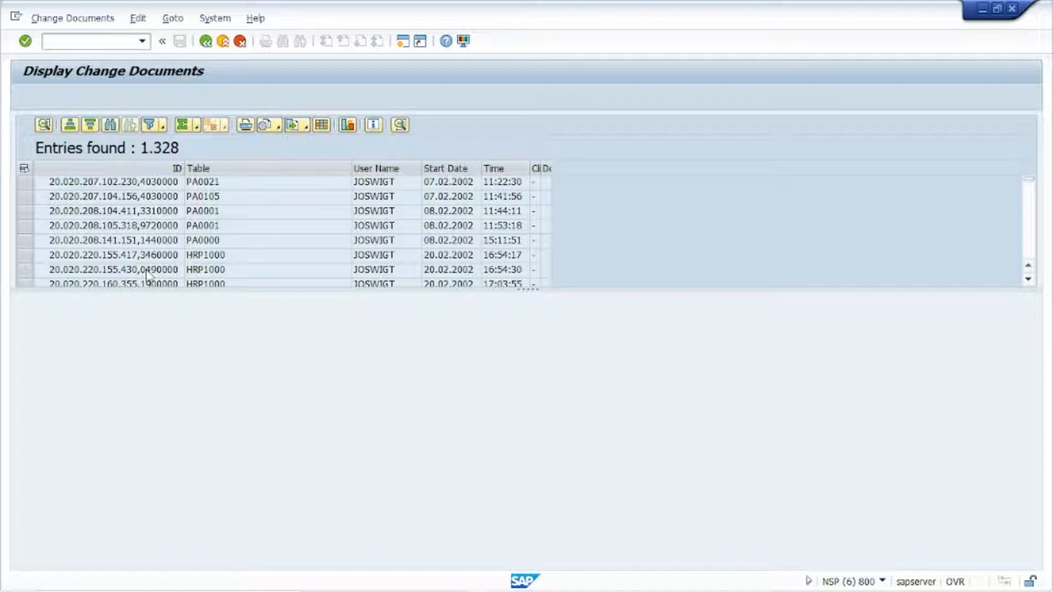
scroll(146, 275, "down", 10)
scroll(132, 234, "up", 15)
scroll(131, 234, "up", 10)
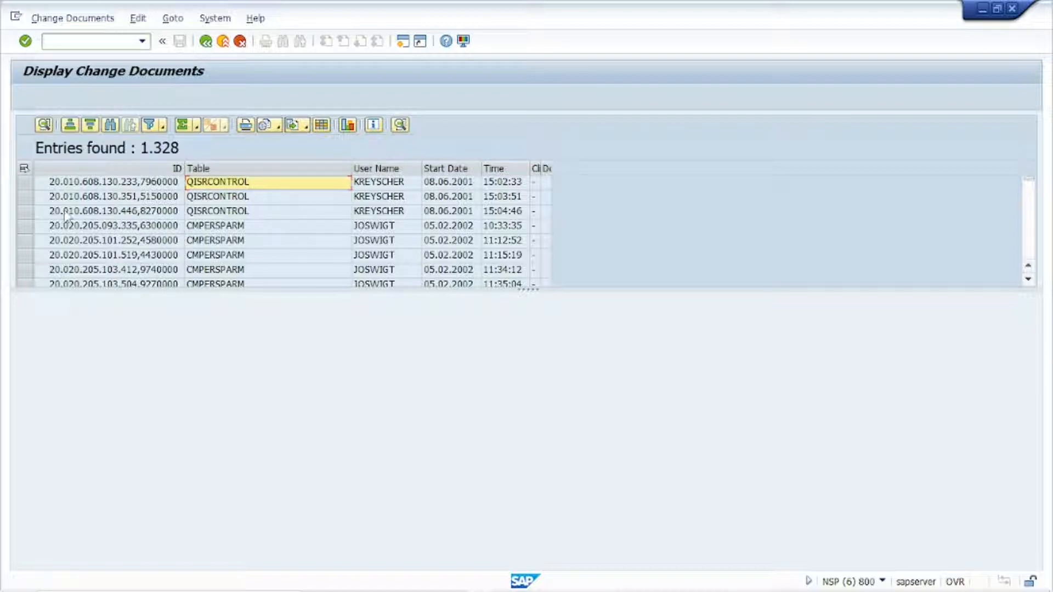
left_click(149, 185)
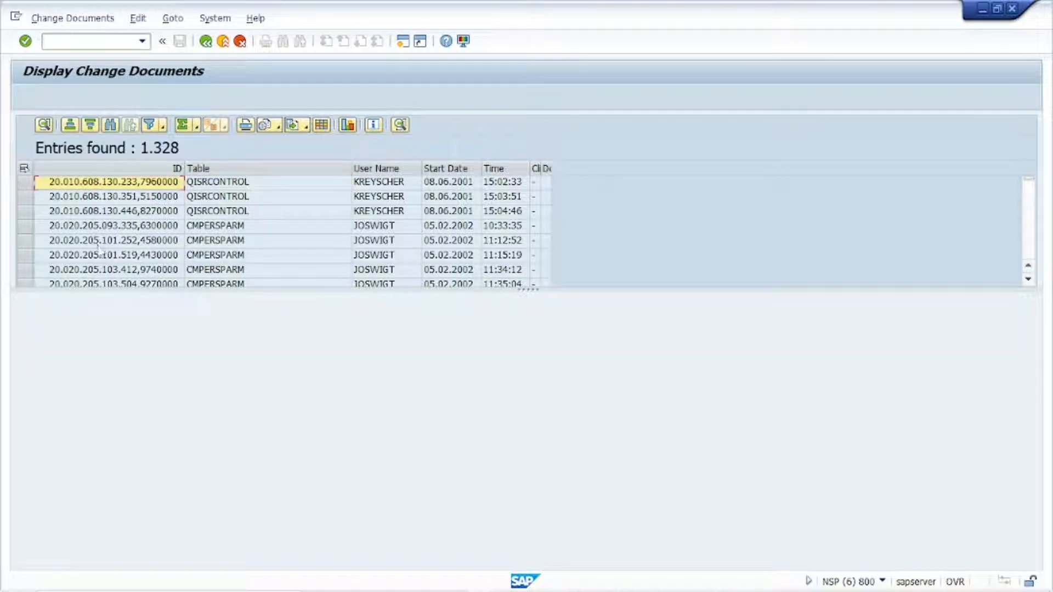
Return to the change document selection, restrict the changed table to MARA, run the display and review the listed changes
left_click(207, 42)
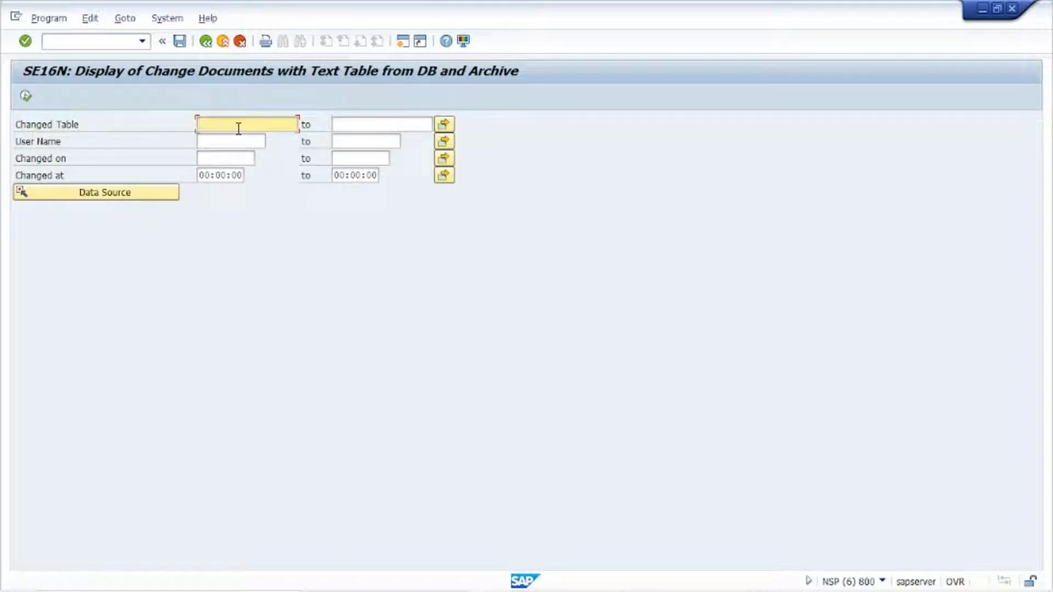
type("mara")
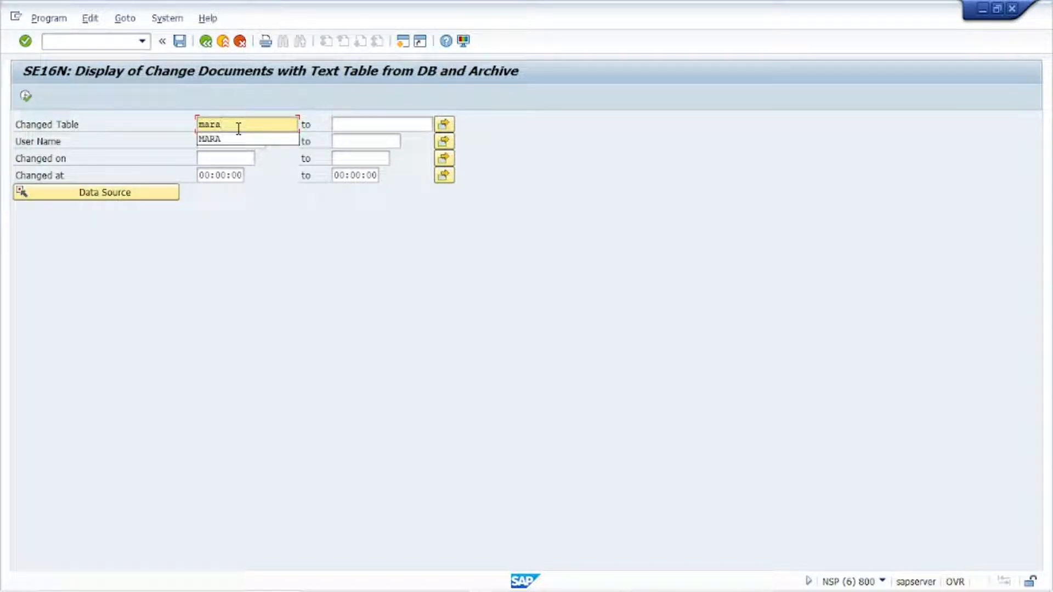
left_click(235, 140)
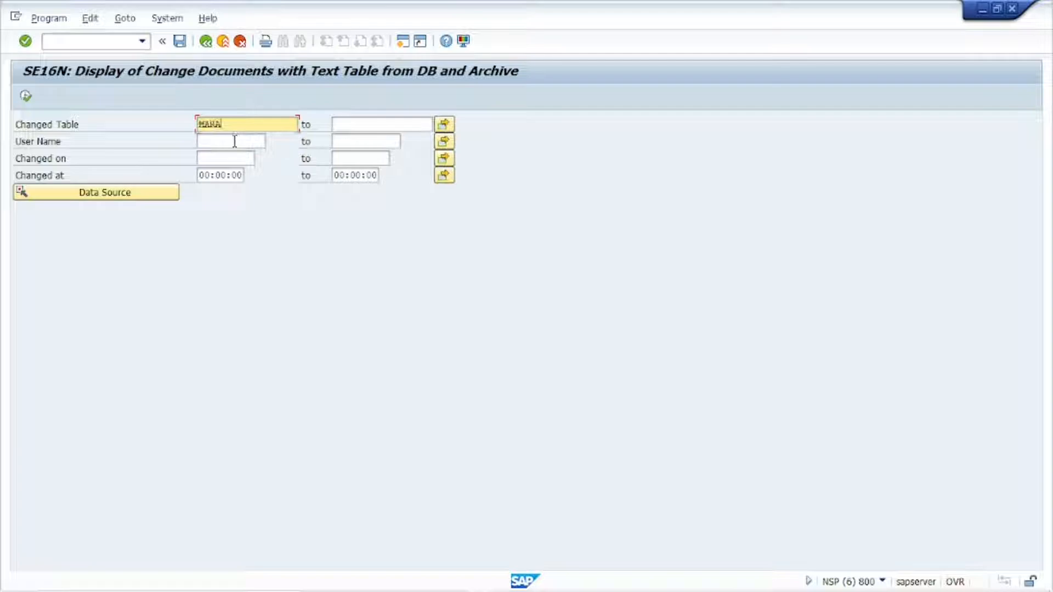
left_click(25, 98)
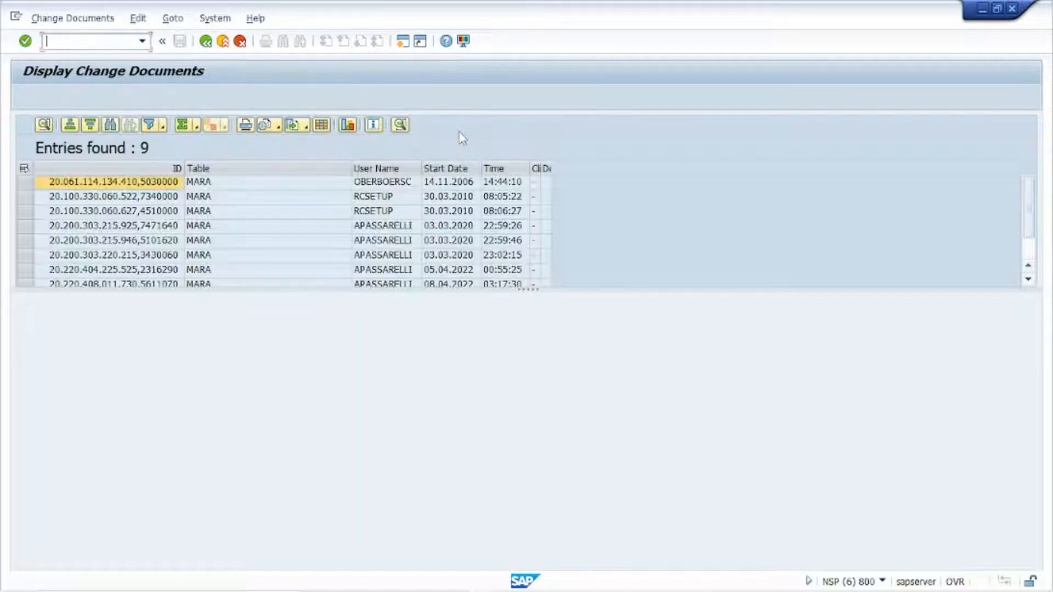
scroll(303, 261, "down", 1)
scroll(303, 261, "up", 1)
Leave the change documents for the general table display, check the number of entries for table MARA and close the count
left_click(206, 42)
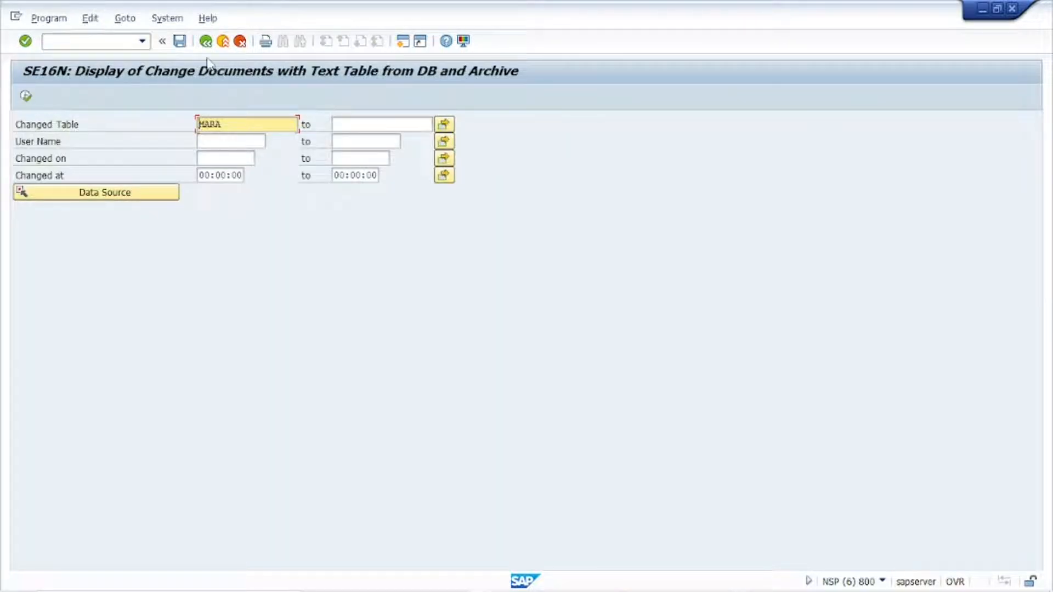
left_click(207, 41)
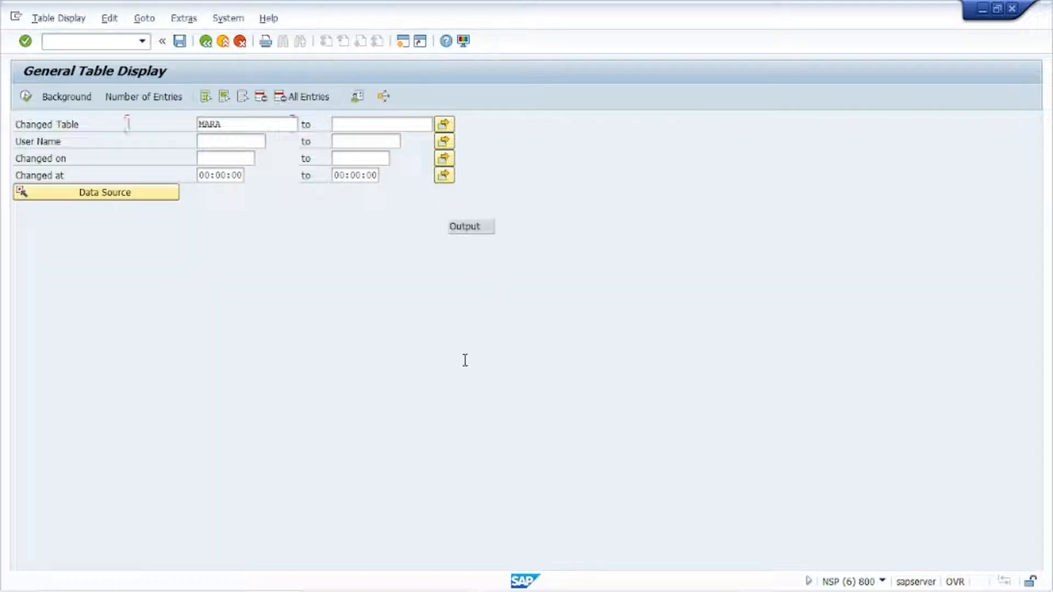
mouse_move(652, 590)
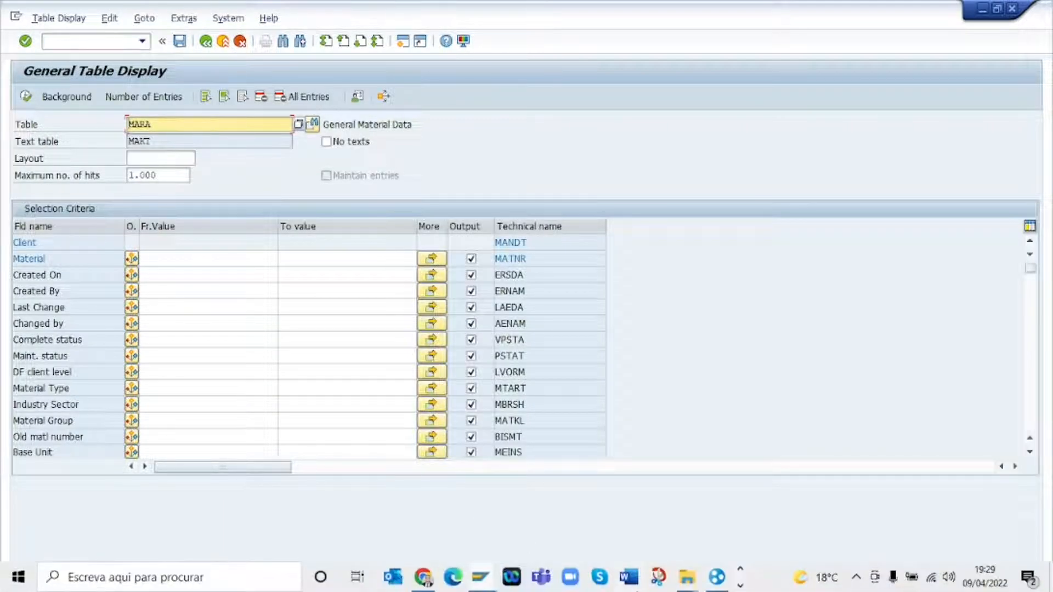
left_click(176, 96)
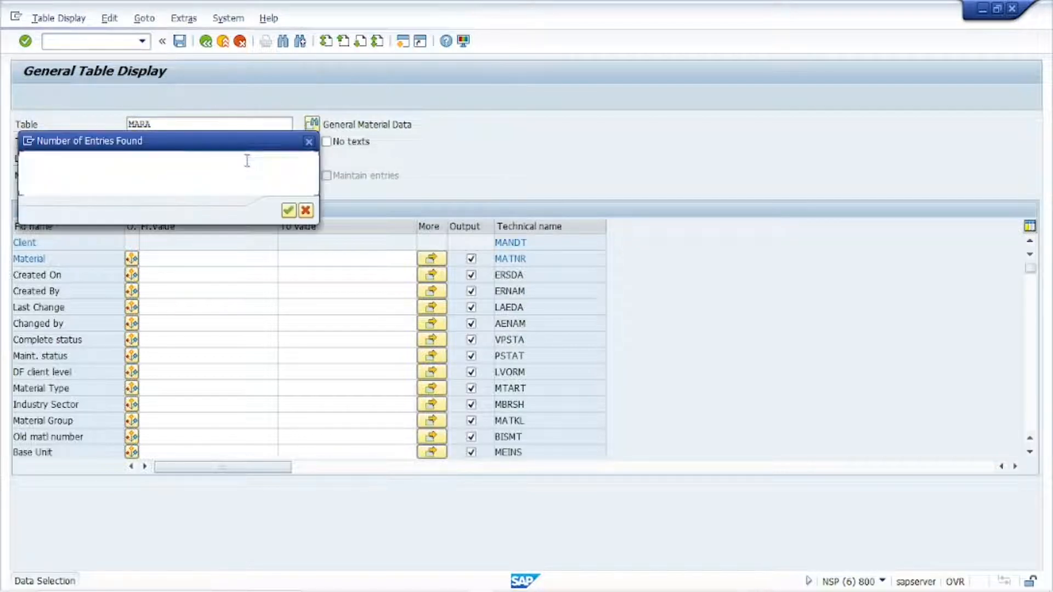
left_click(308, 141)
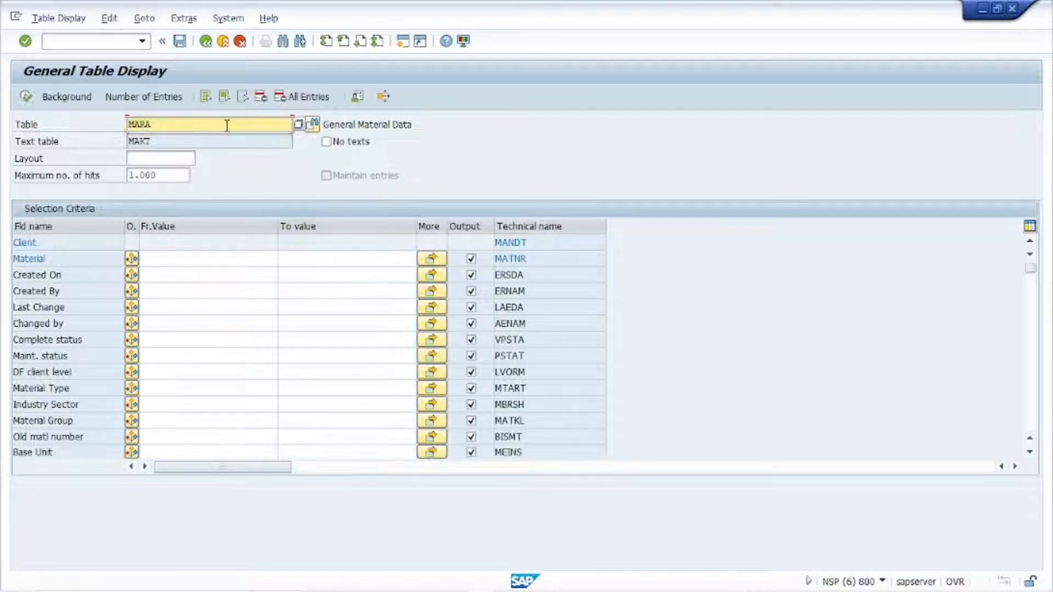
Clear all output fields, mark only Material, Created On, Created By and Last Change for output, and run the MARA display
left_click(228, 94)
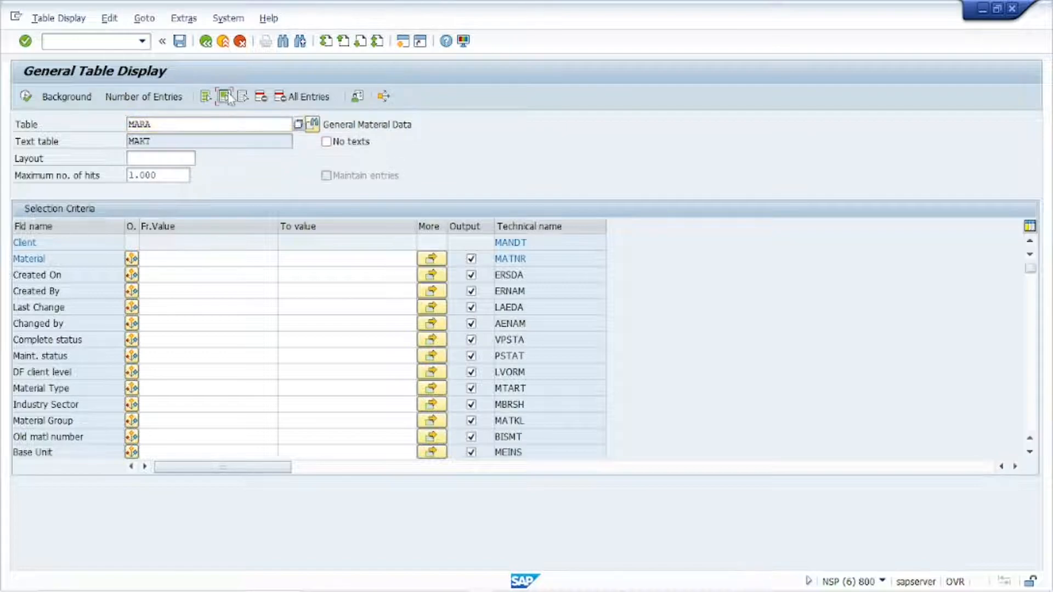
left_click(245, 97)
left_click(471, 274)
left_click(471, 259)
left_click(471, 307)
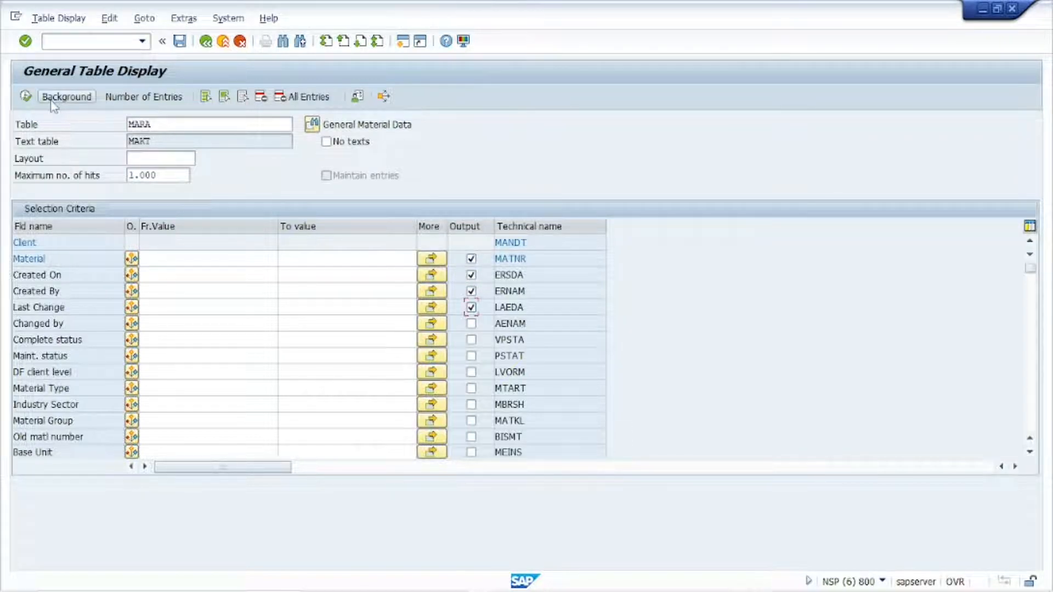
left_click(25, 96)
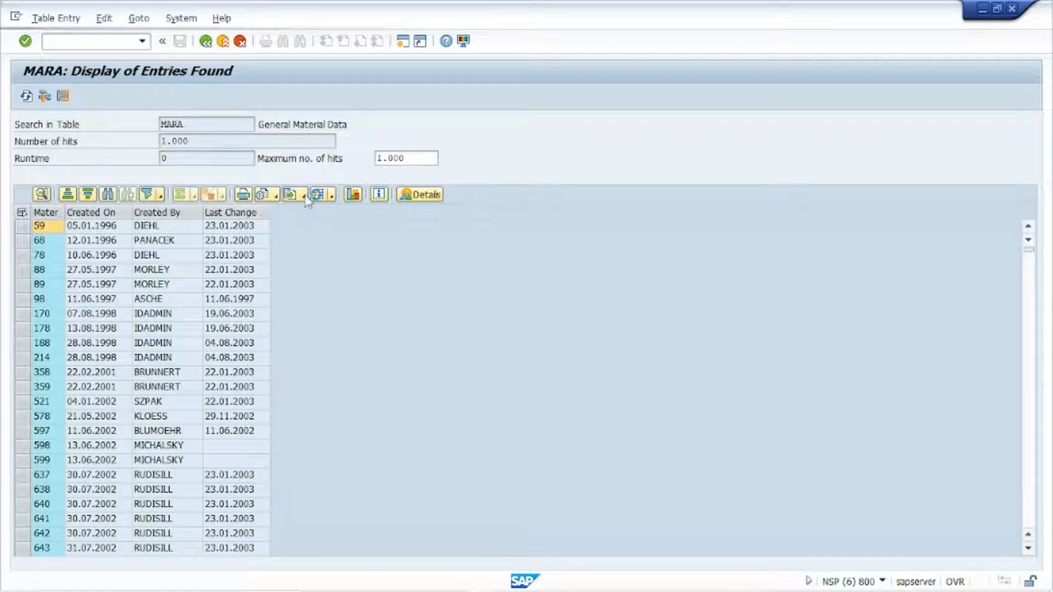
View the spreadsheet export of the MARA results in XLSX format with the desktop as save location, and cancel it without saving
left_click(293, 194)
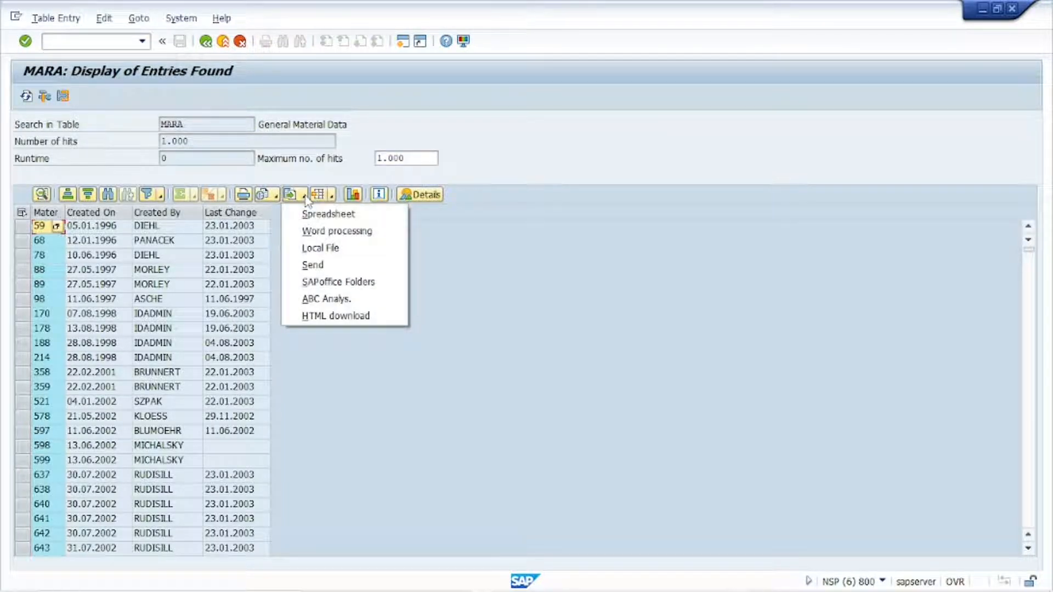
left_click(395, 217)
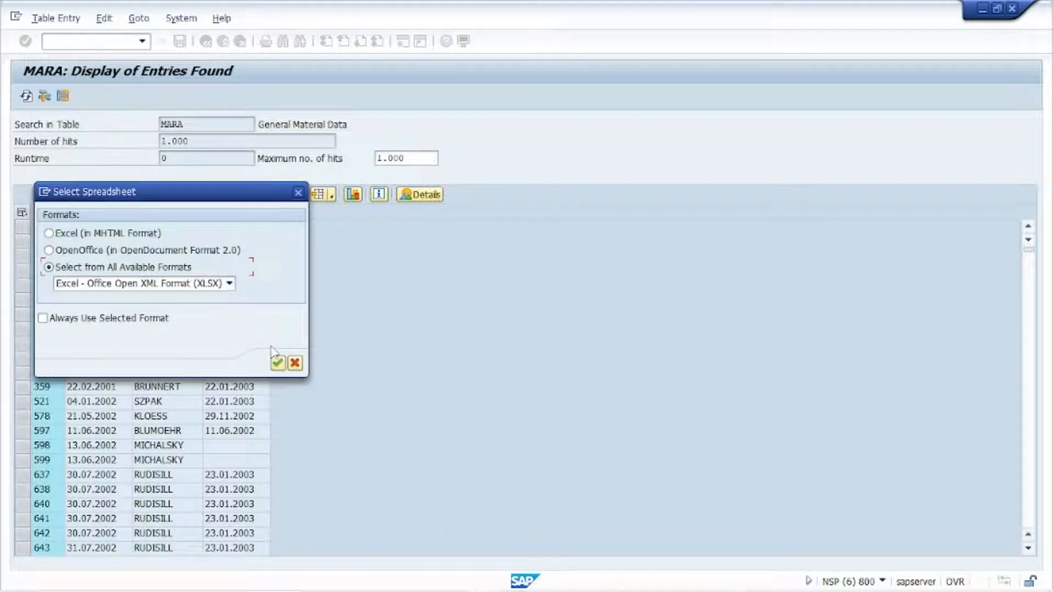
left_click(278, 362)
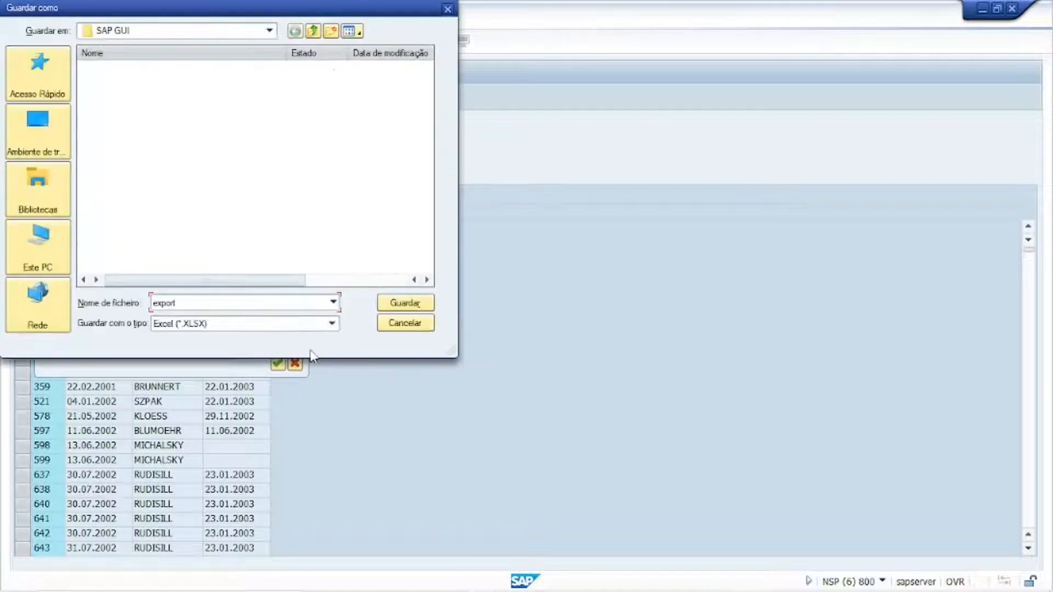
left_click(44, 141)
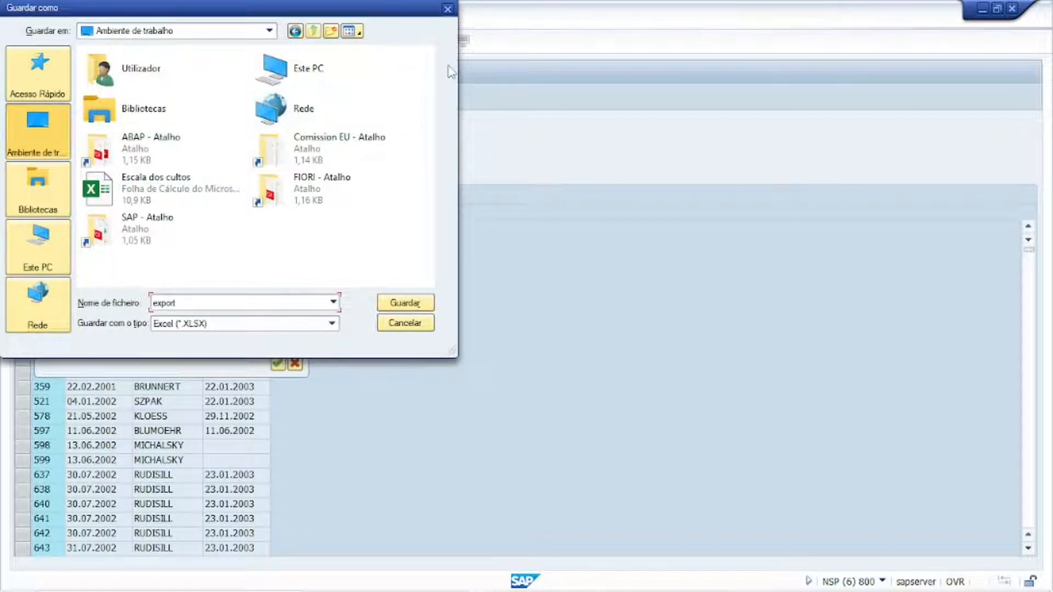
left_click(447, 9)
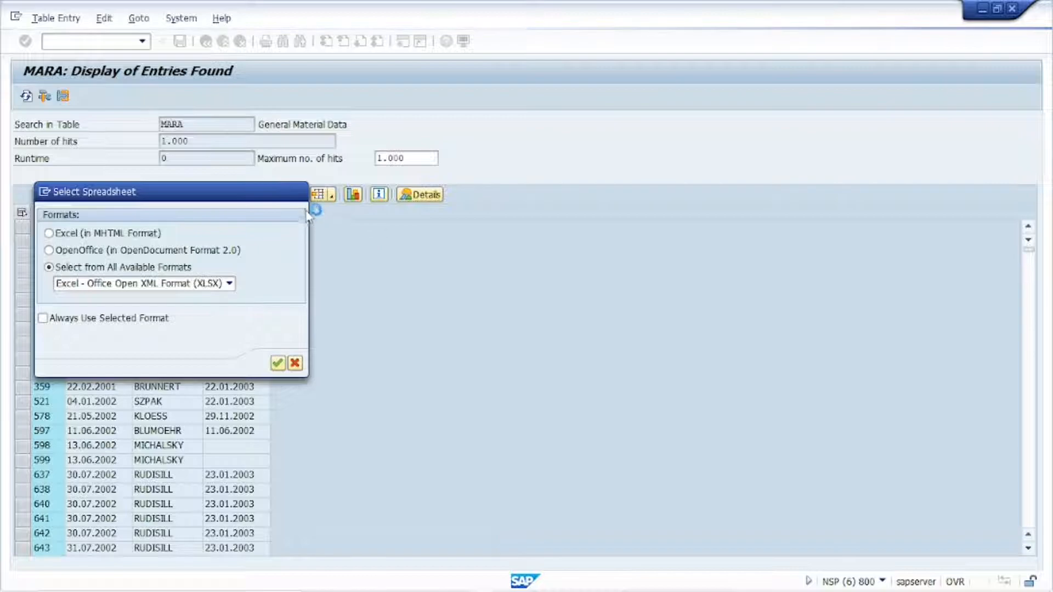
left_click(301, 193)
mouse_move(689, 583)
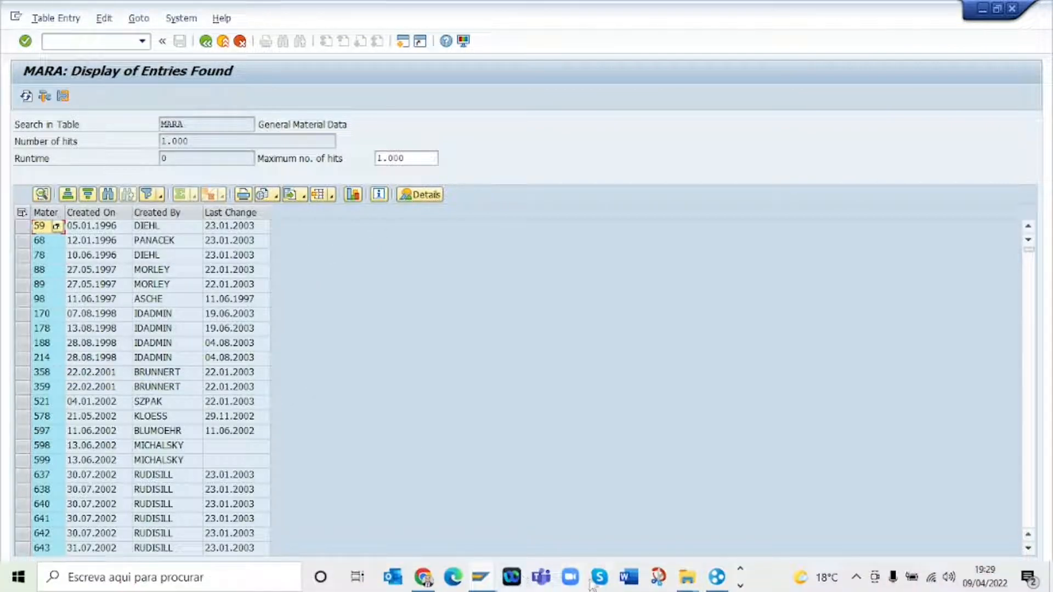